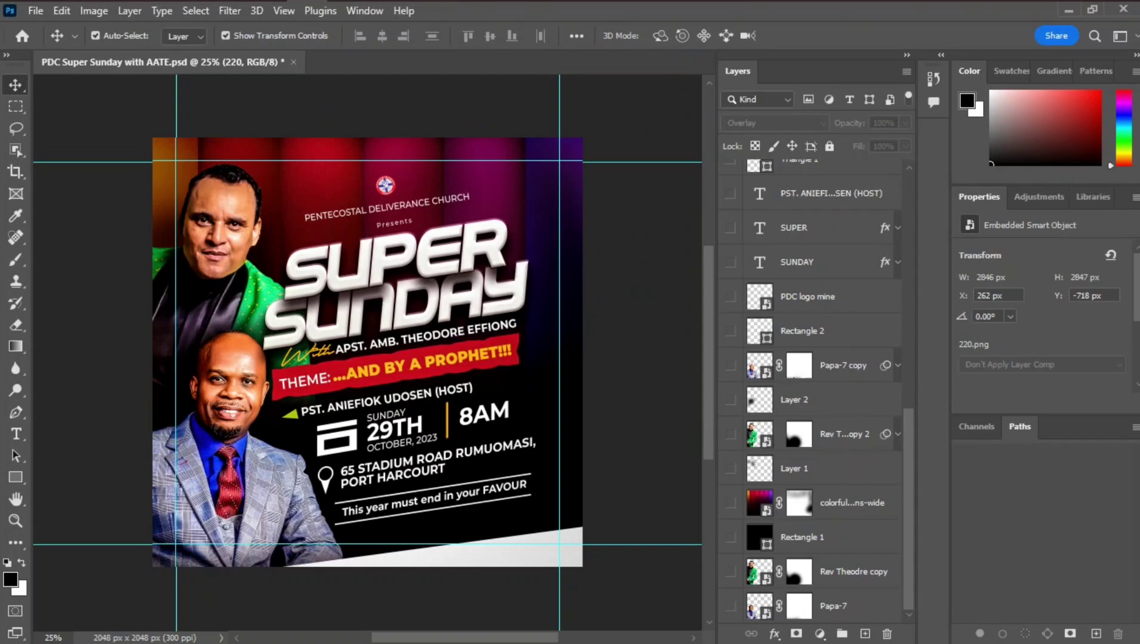
Hide Layer 3, the merged composite of the whole flyer near the top of the layer stack
scroll(367, 346, down, 1)
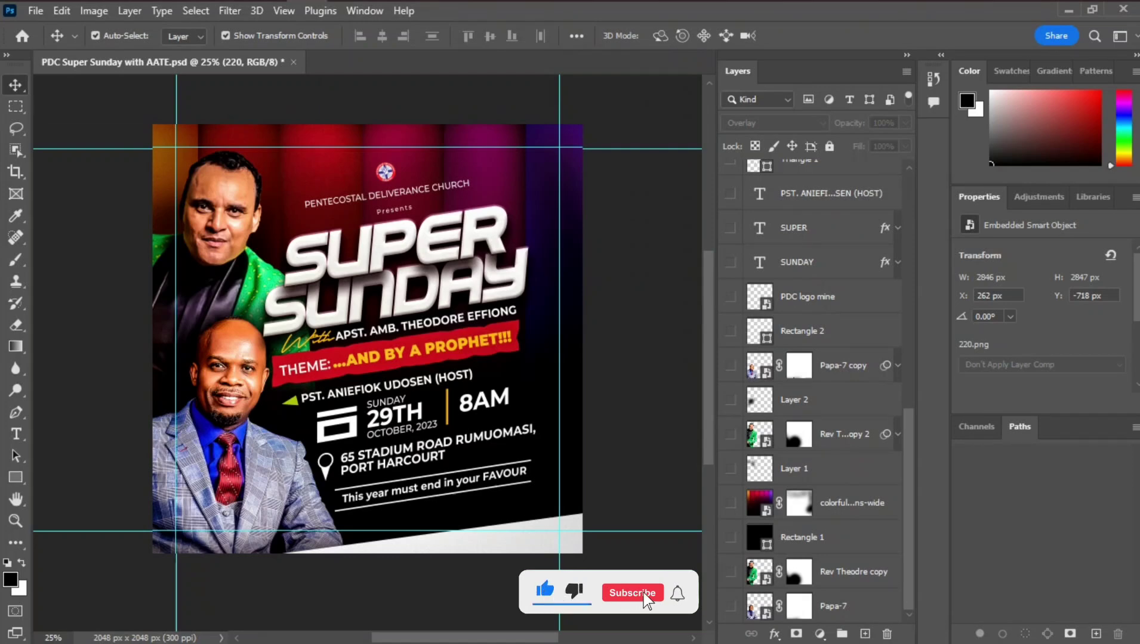
scroll(818, 388, up, 14)
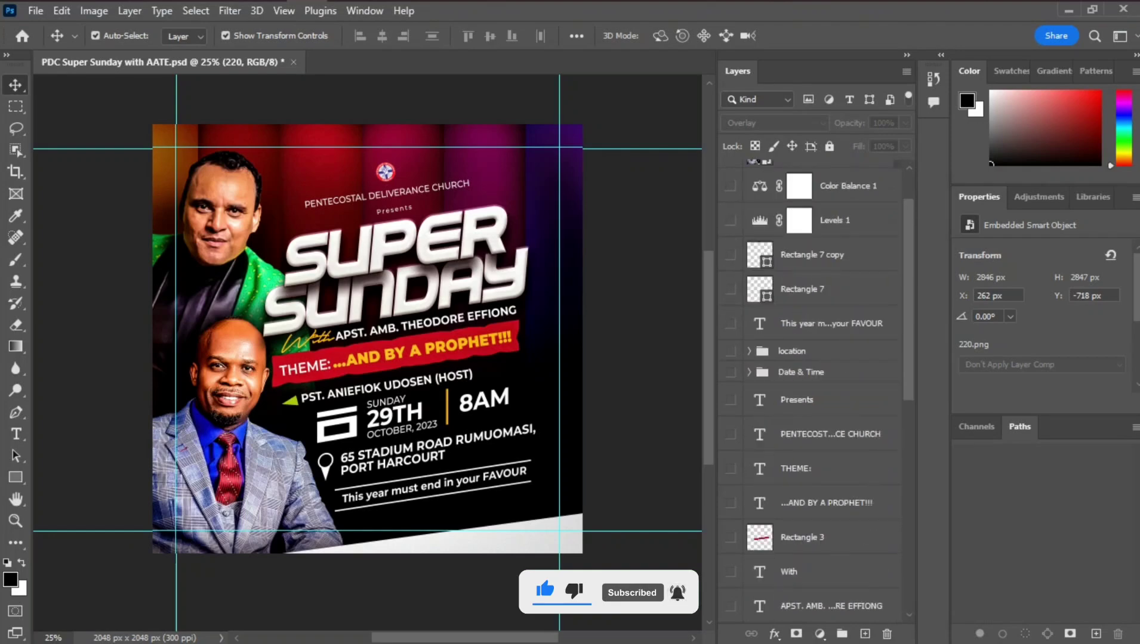
scroll(818, 388, up, 2)
click(730, 212)
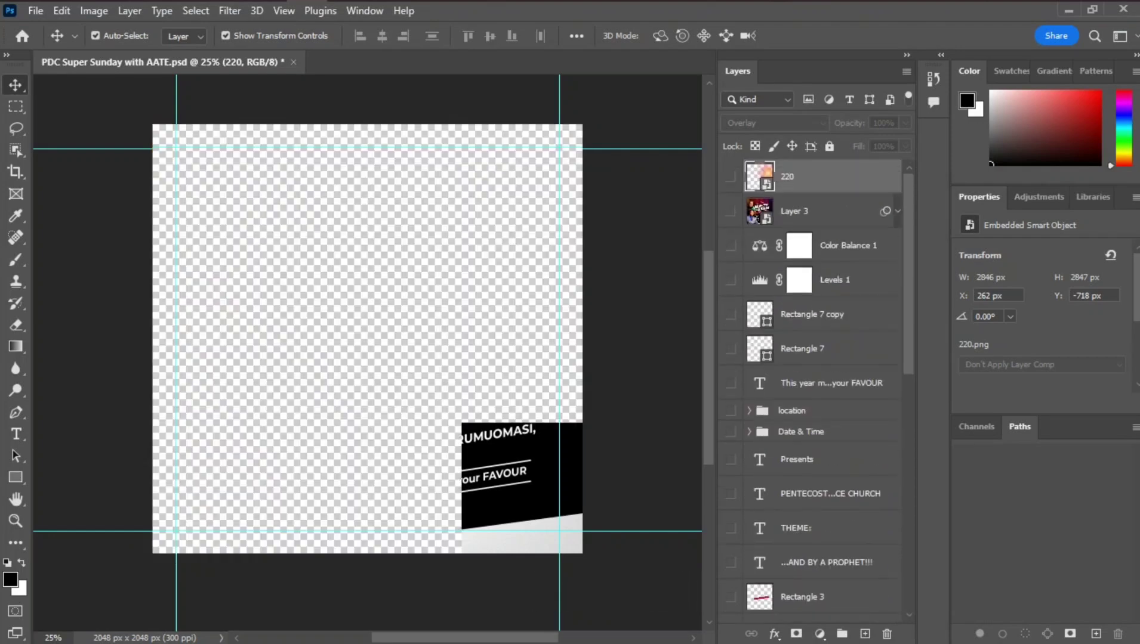
Show the black Rectangle 1 background and the colourful curtain image layer directly above it
scroll(367, 334, down, 4)
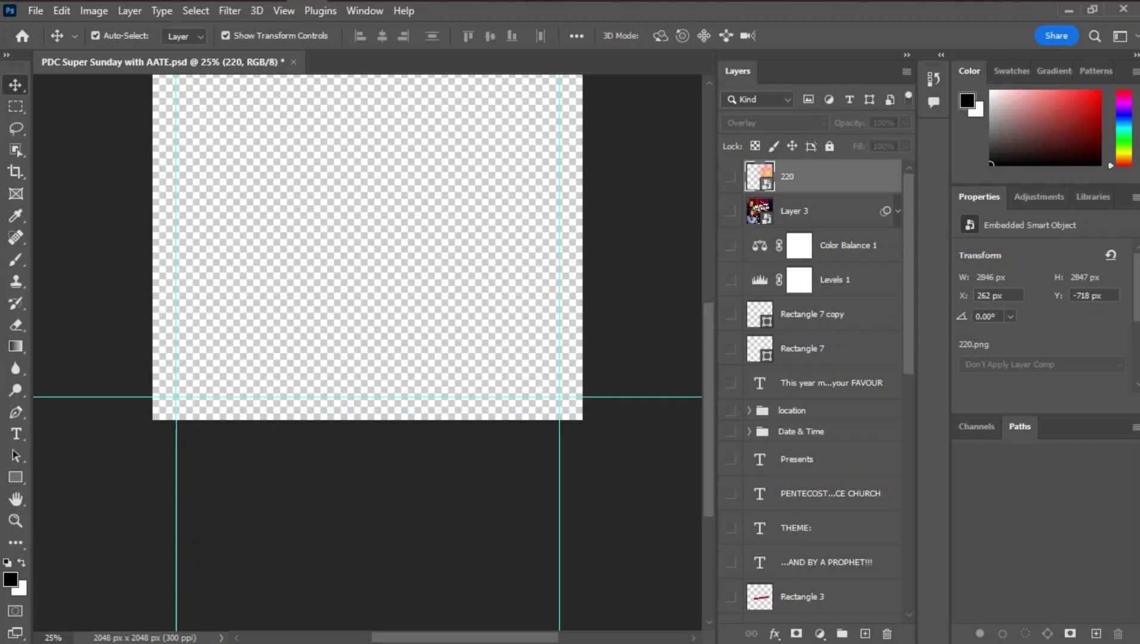
scroll(818, 388, down, 15)
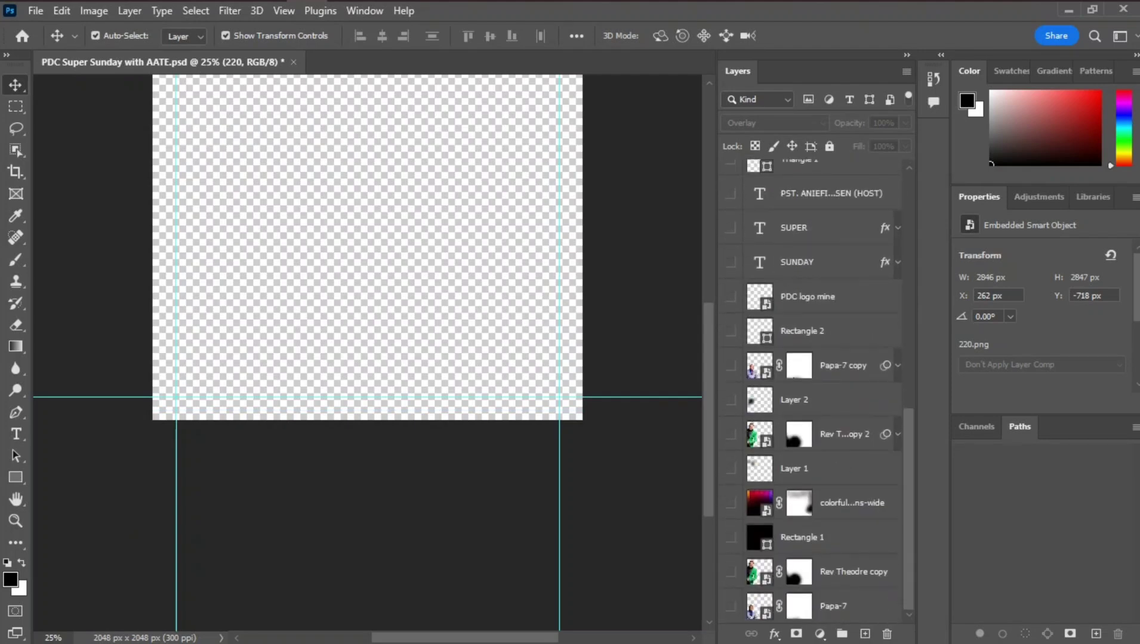
click(730, 538)
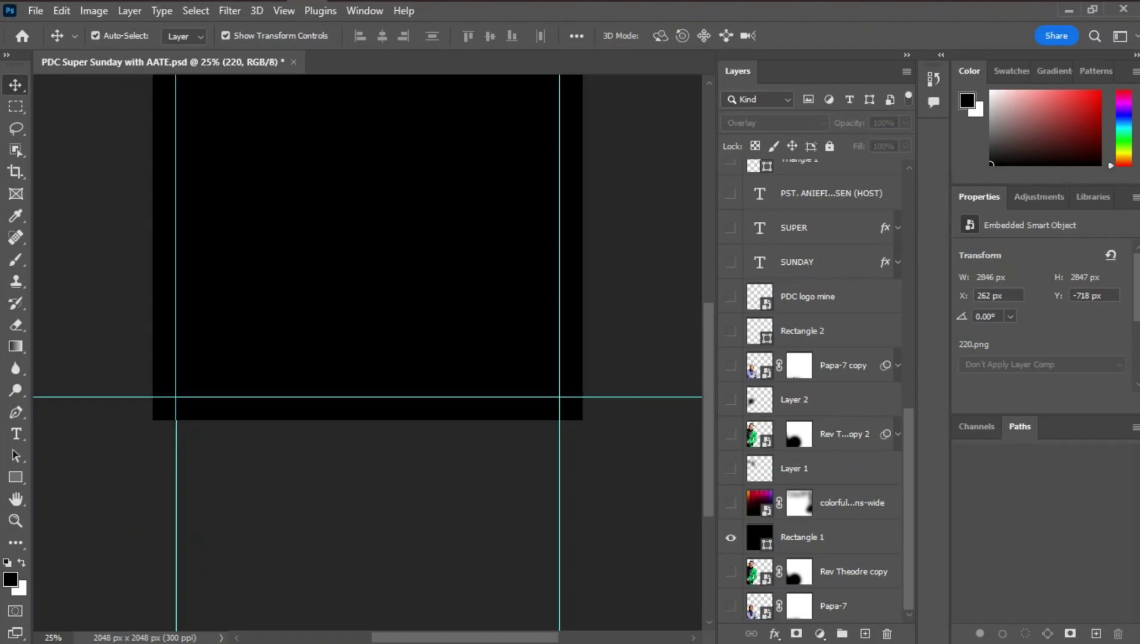
scroll(367, 352, down, 2)
scroll(367, 352, up, 3)
scroll(367, 352, up, 2)
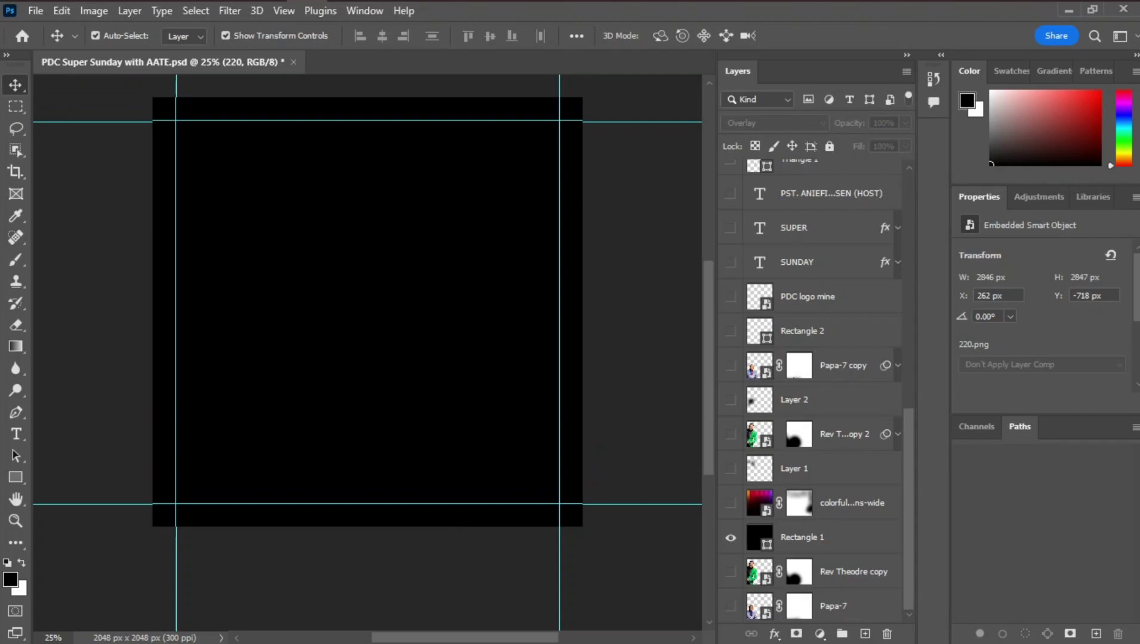
click(731, 503)
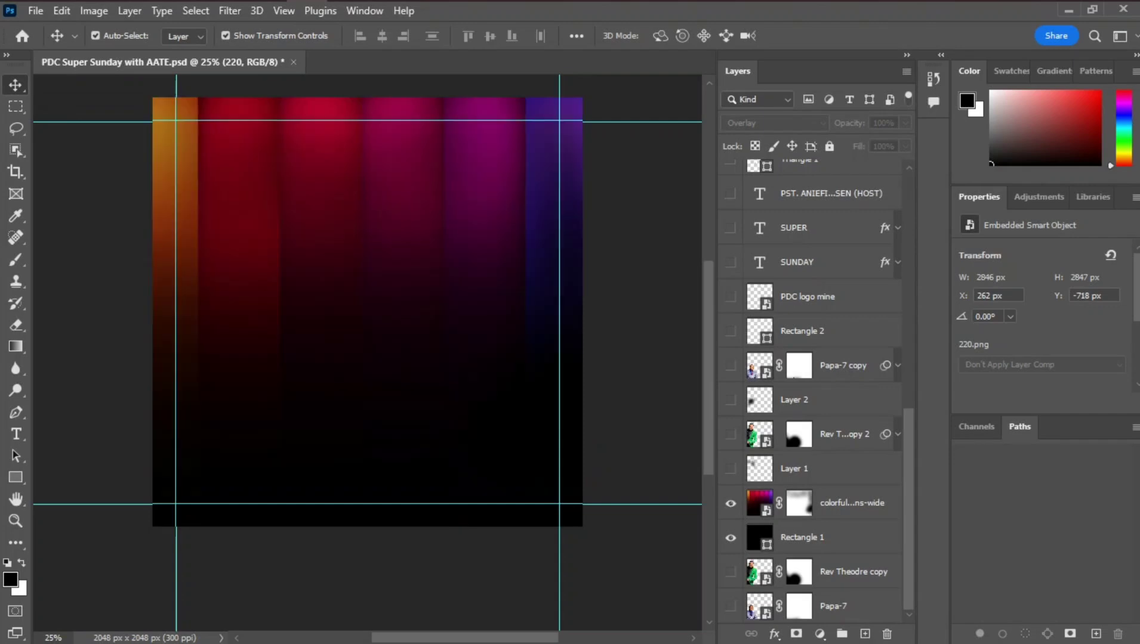
Show the Layer 1 shadow, the masked cutout of the man in the green jacket, and the Layer 2 shadow over him
scroll(367, 352, down, 2)
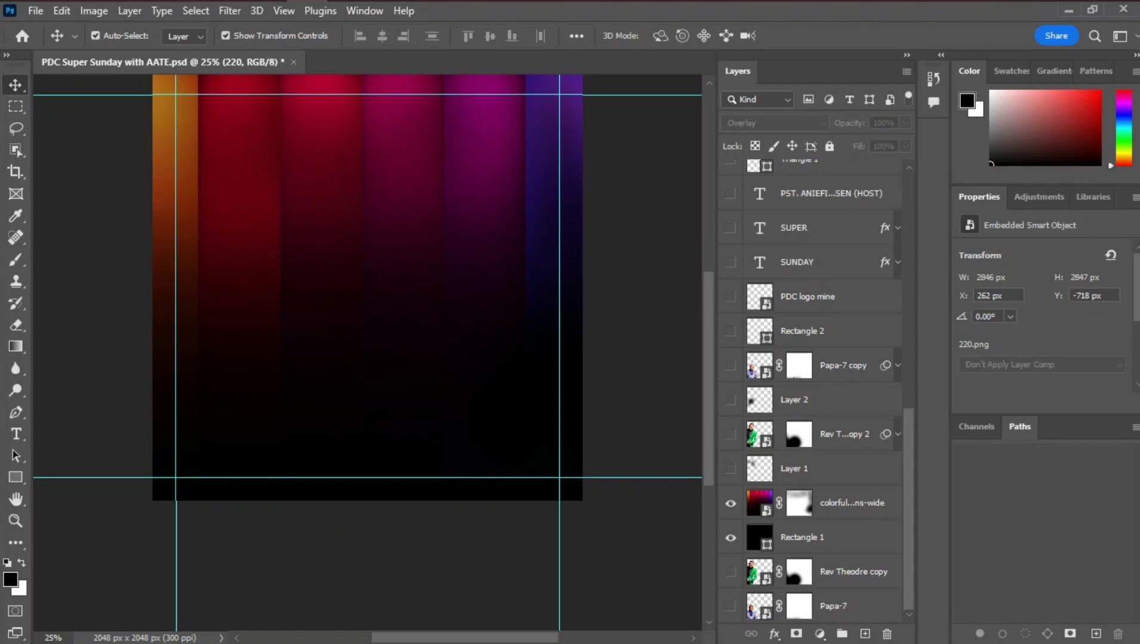
scroll(367, 352, up, 4)
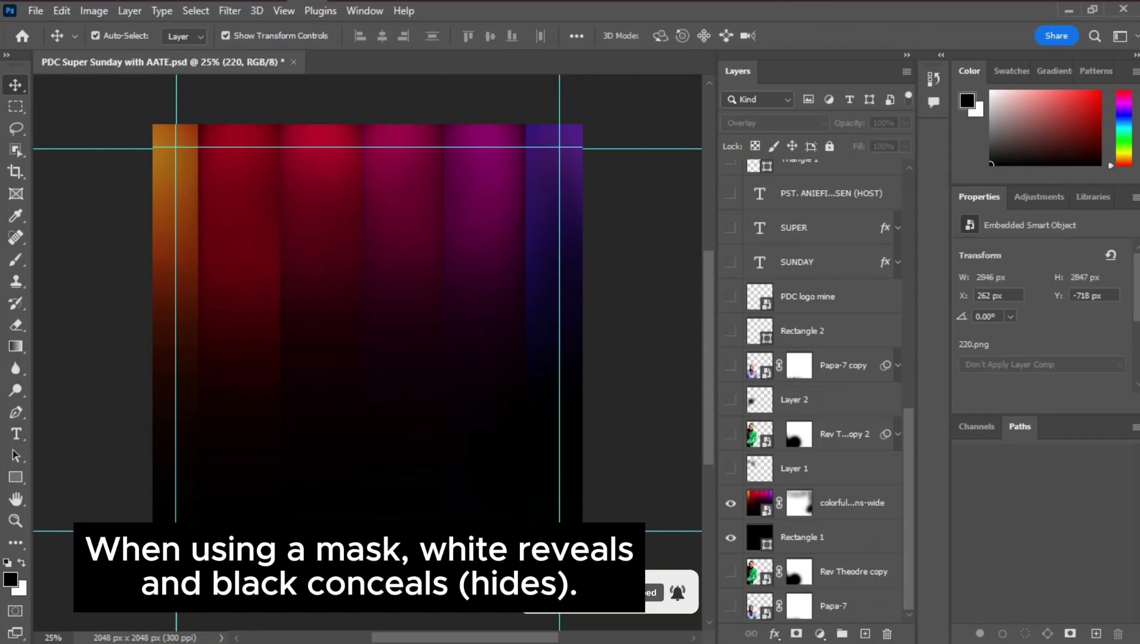
click(730, 469)
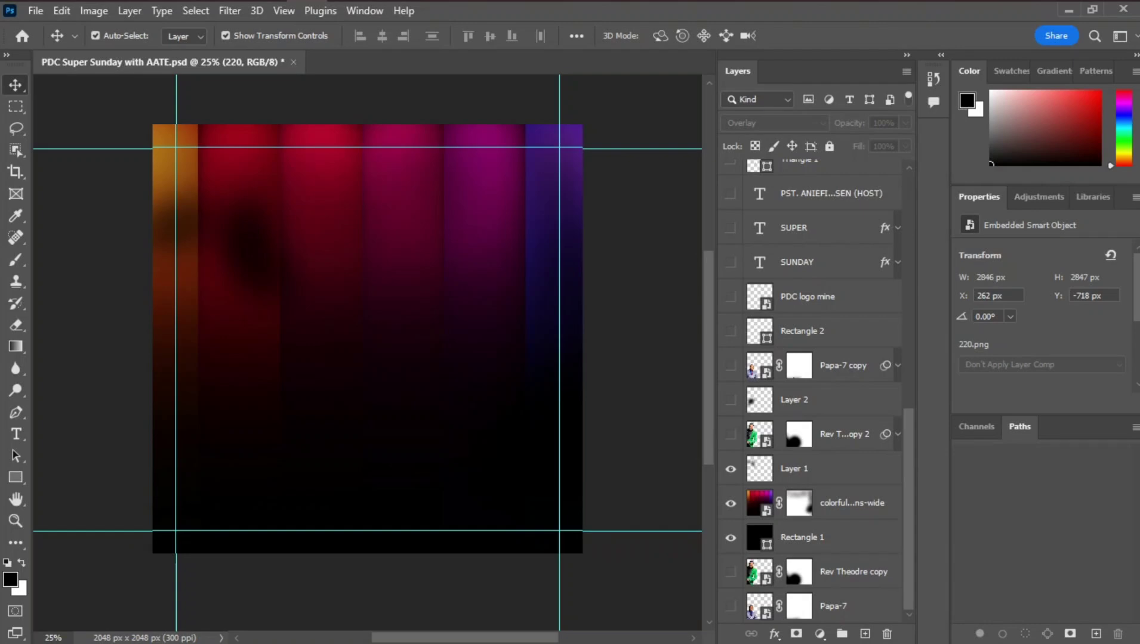
click(730, 434)
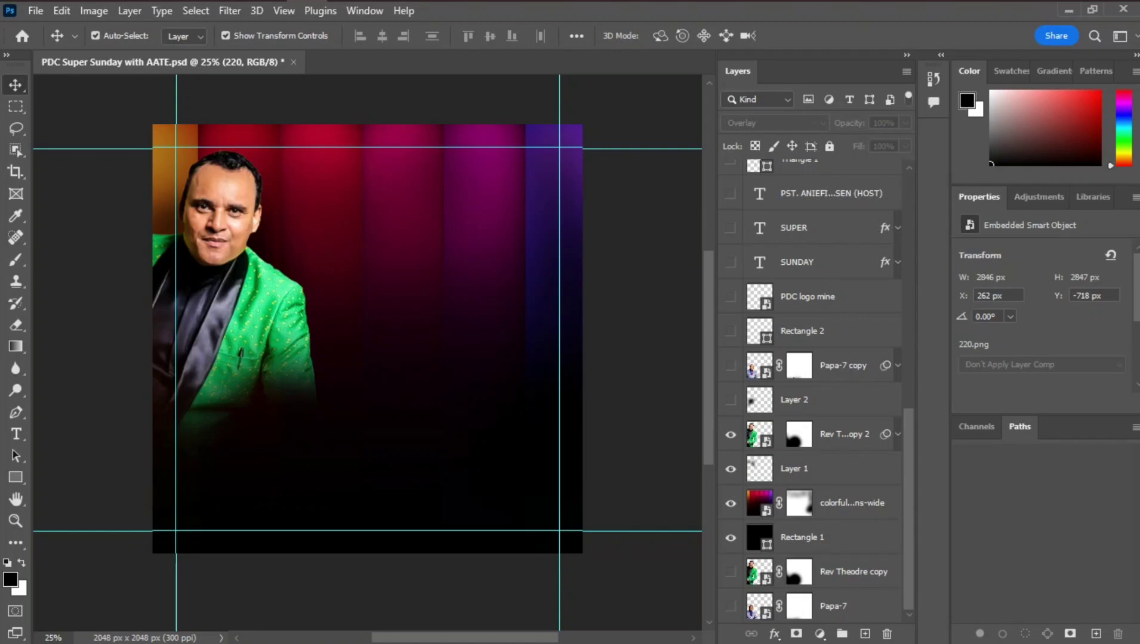
click(731, 400)
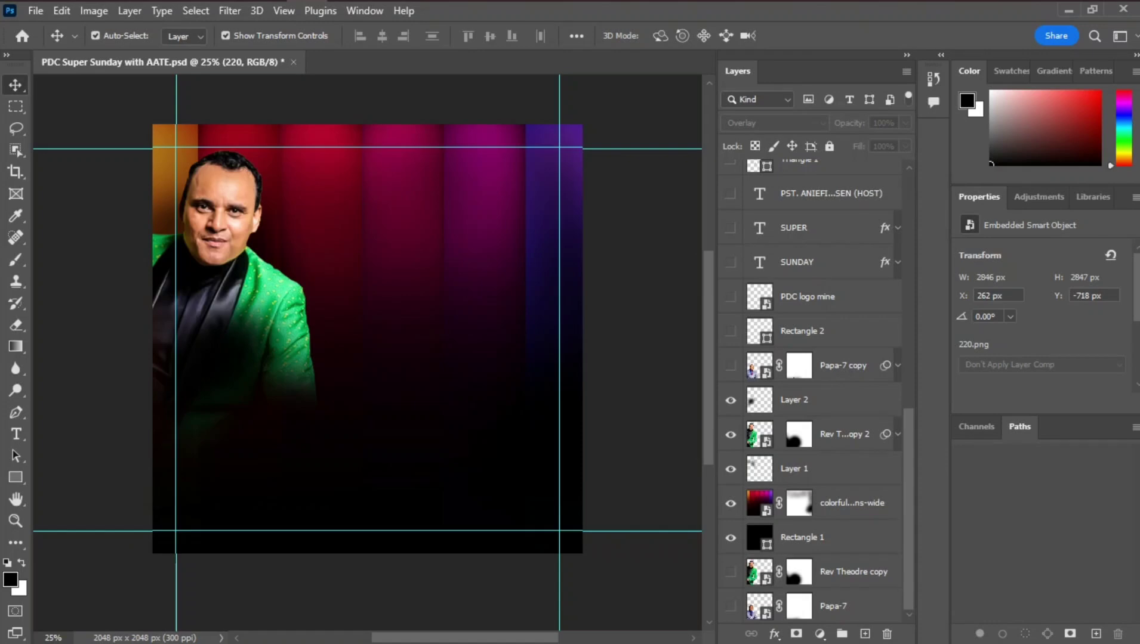
Show the cutout of the man in the plaid suit and compare the flyer without and with the Layer 2 shadow
click(731, 365)
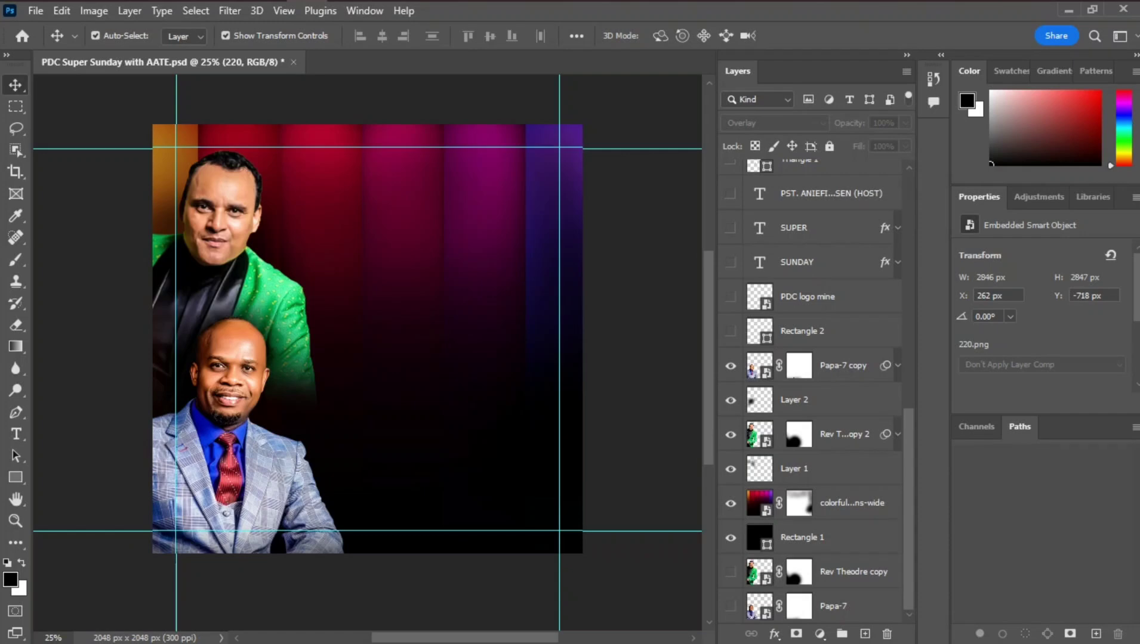
click(730, 400)
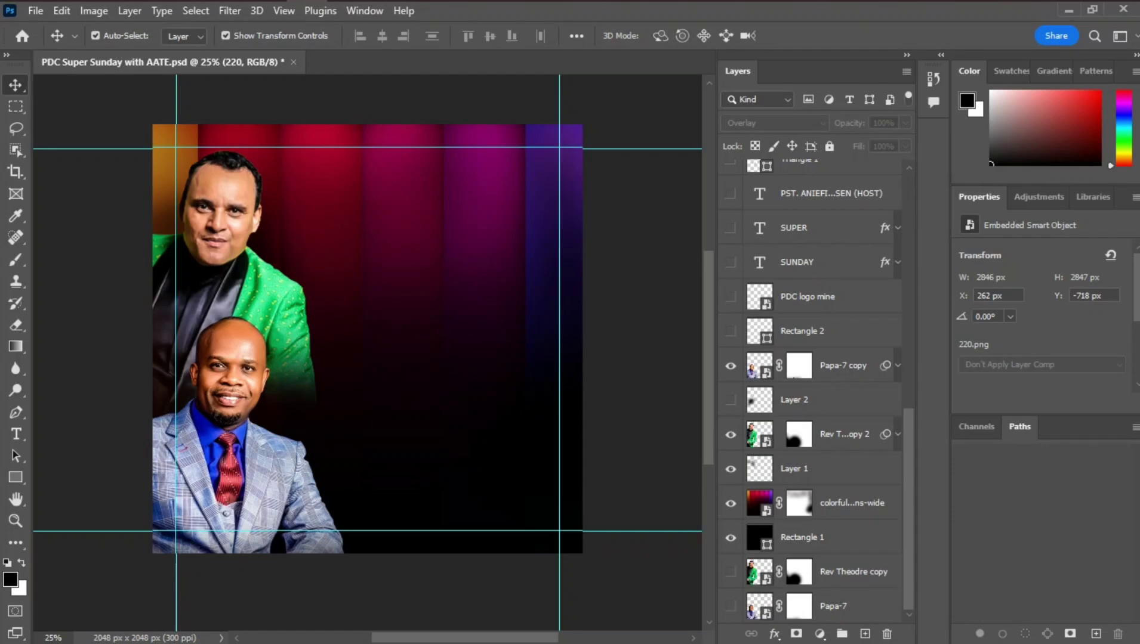
click(731, 400)
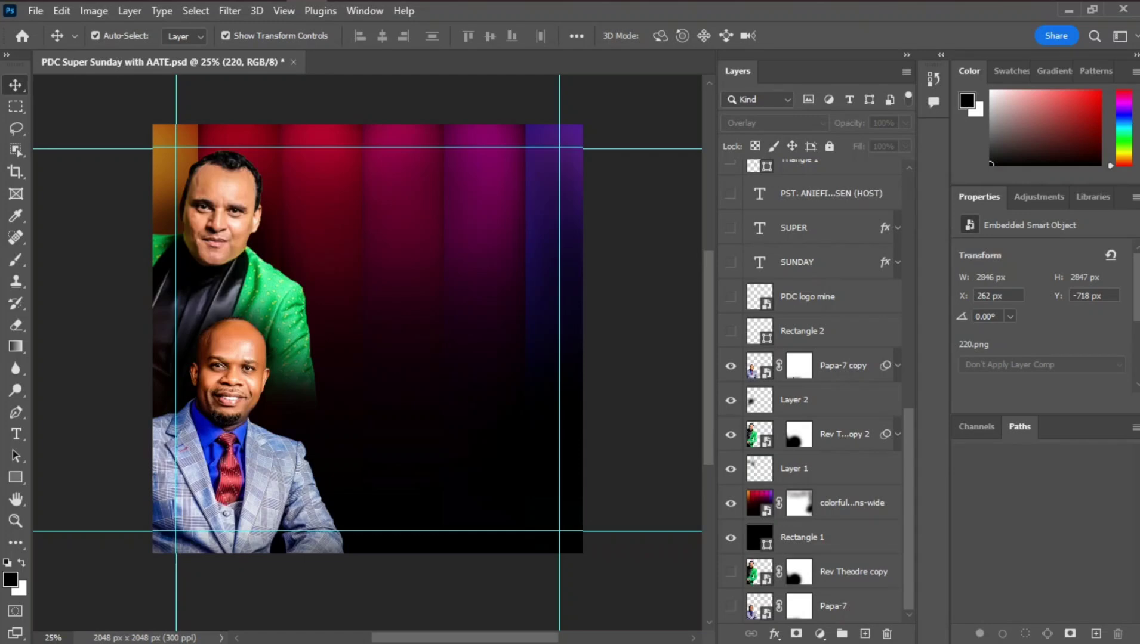
Show the white Rectangle 2 strip, the PDC logo, and the SUNDAY and SUPER title layers
click(730, 332)
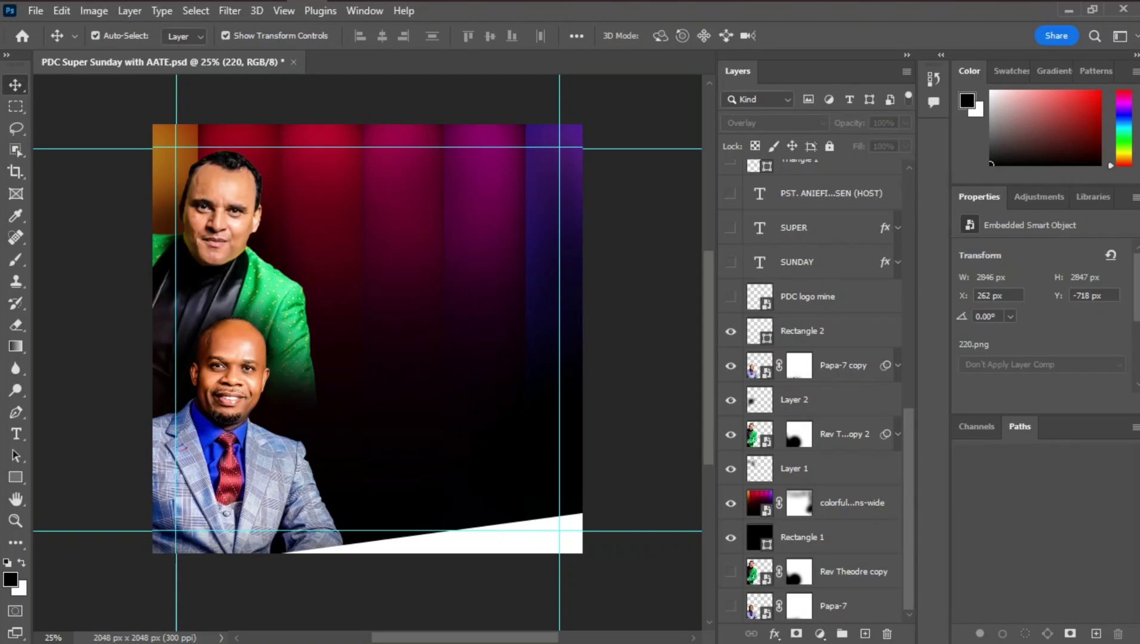
click(730, 297)
click(730, 262)
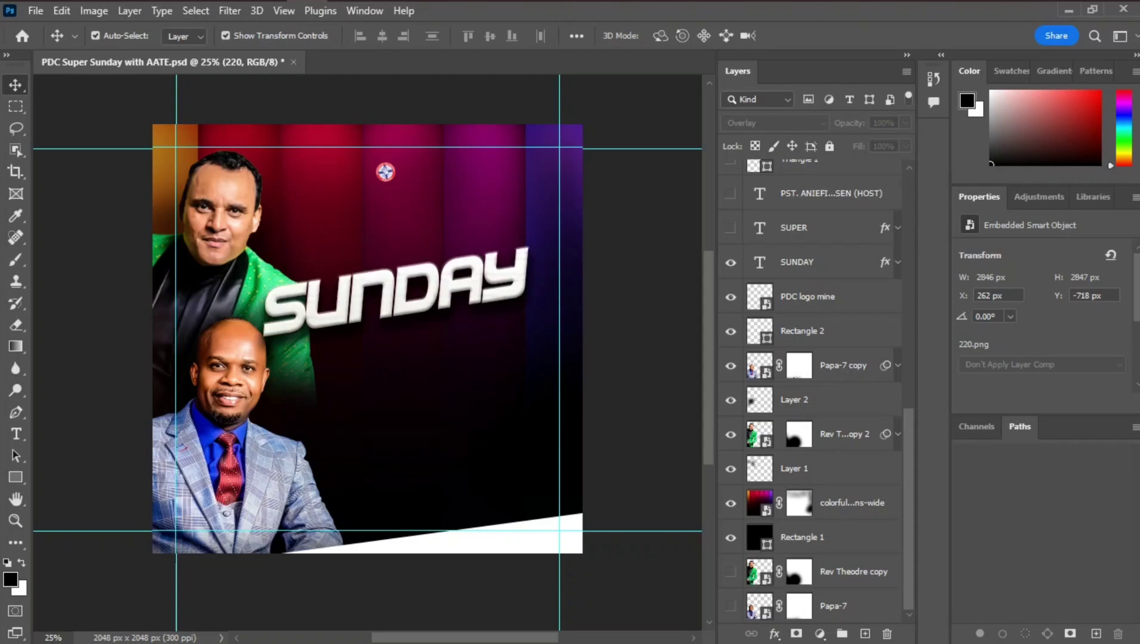
click(730, 228)
Open the Layer Style settings of the SUNDAY text layer
scroll(367, 370, up, 2)
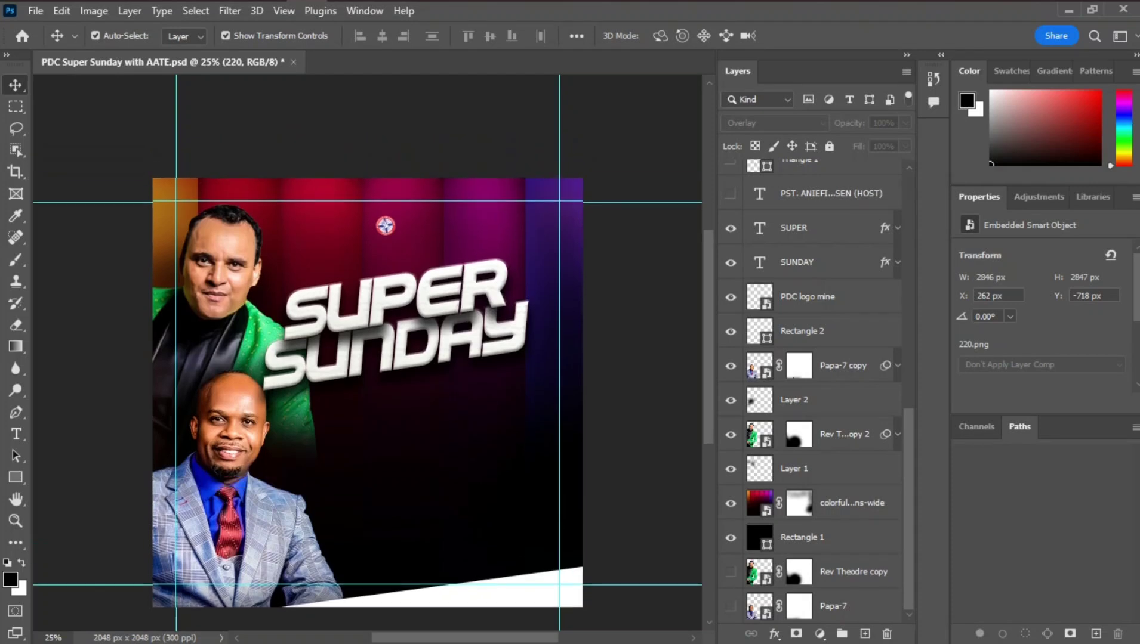
scroll(367, 370, down, 2)
scroll(367, 369, up, 3)
scroll(367, 370, down, 2)
click(797, 263)
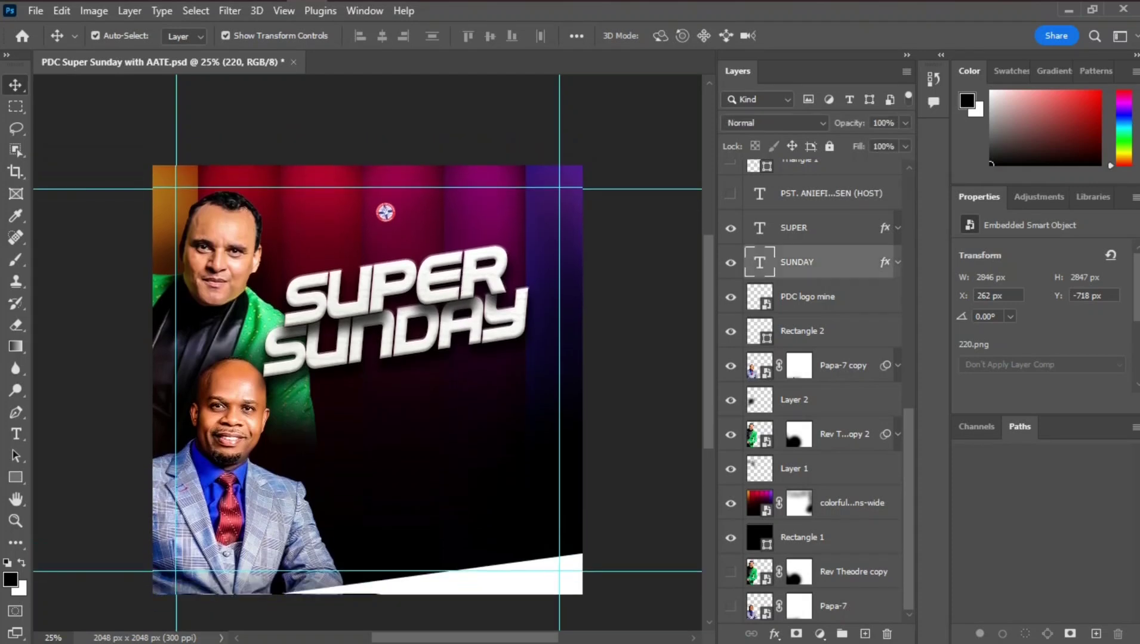
scroll(367, 370, up, 3)
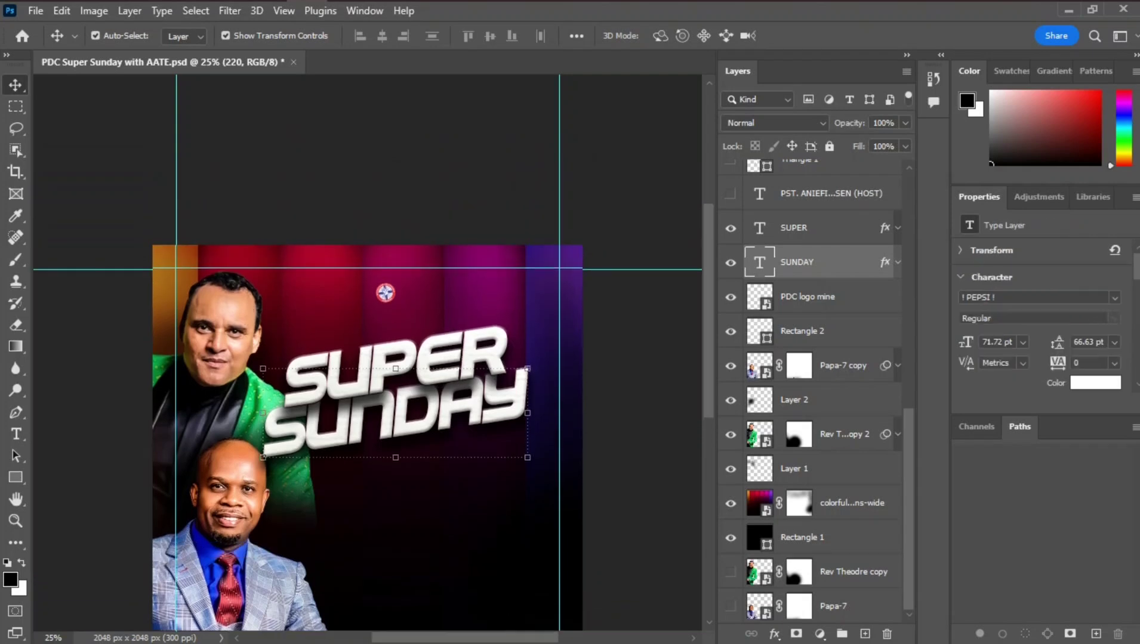
scroll(367, 370, down, 1)
scroll(367, 370, down, 1)
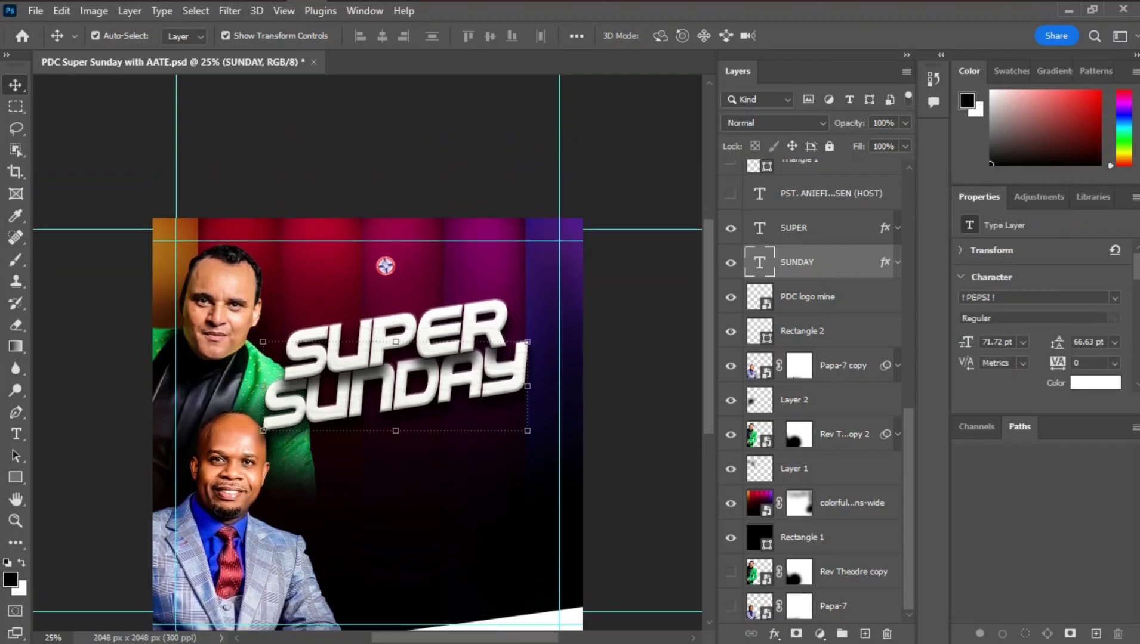
scroll(367, 370, down, 1)
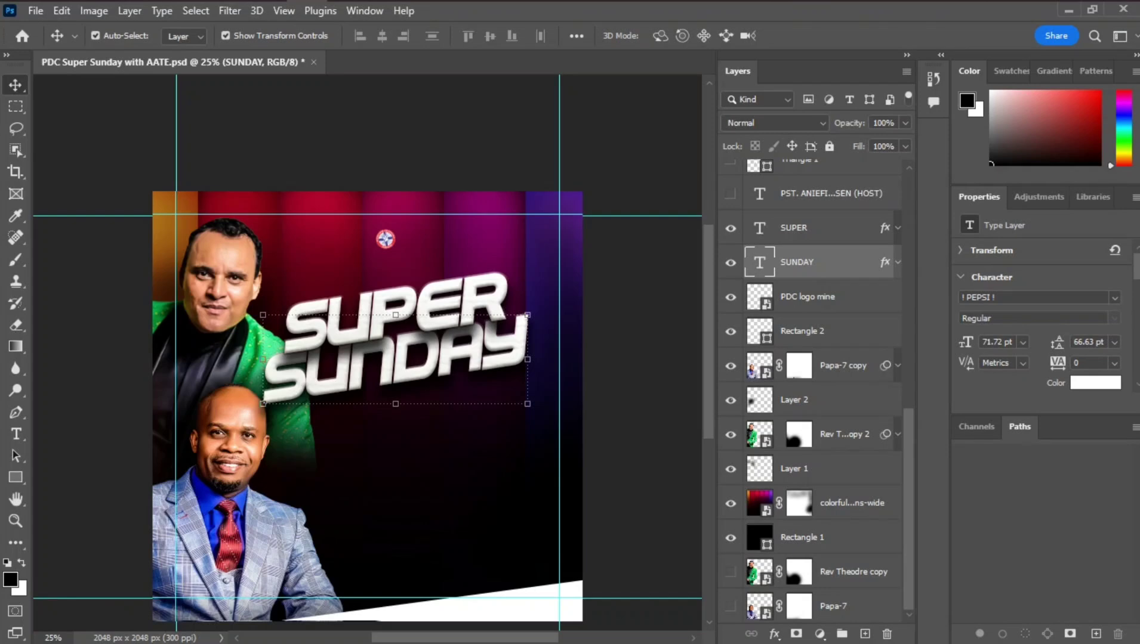
scroll(367, 394, down, 1)
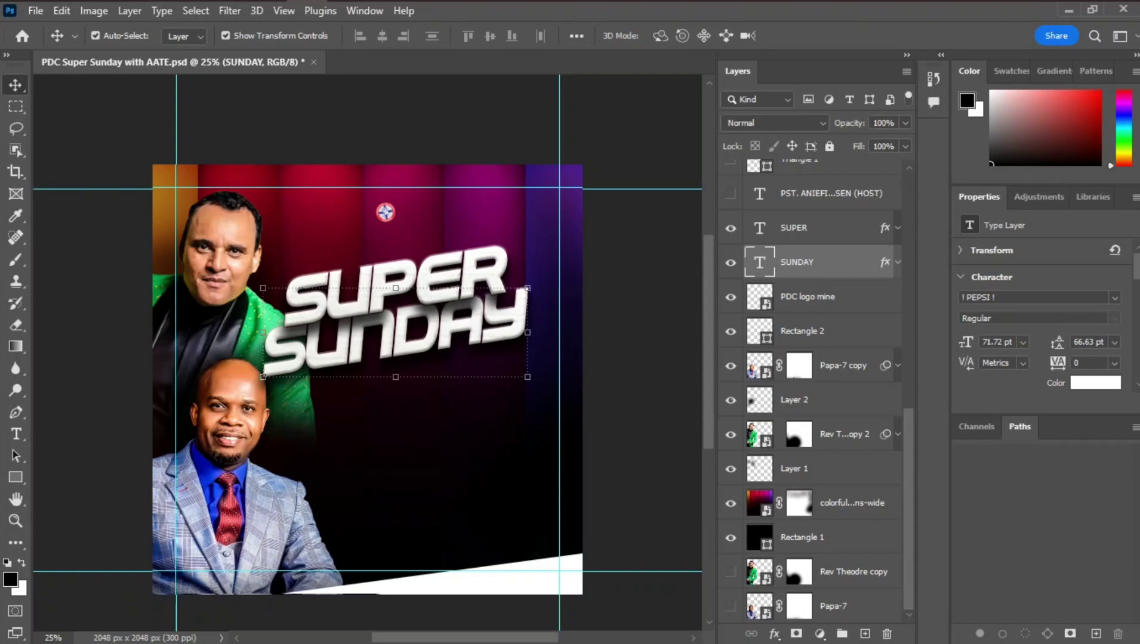
click(897, 263)
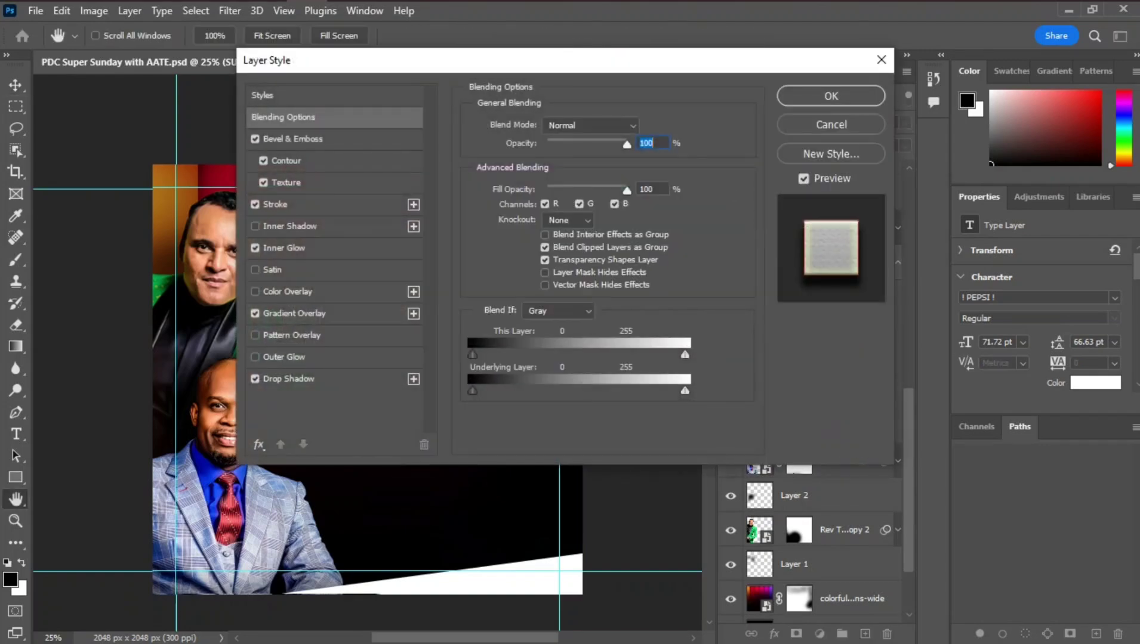
Display the SUNDAY layer's Drop Shadow settings with the Layer Style dialog moved aside to uncover the title
drag(513, 63, 533, 187)
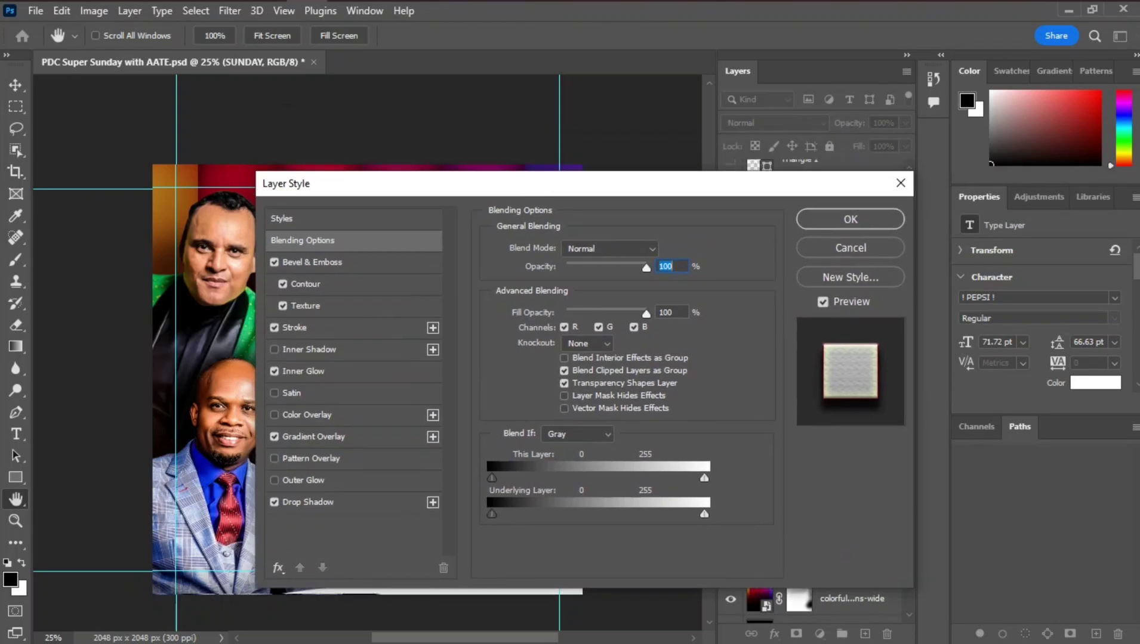
drag(531, 184, 607, 151)
click(385, 469)
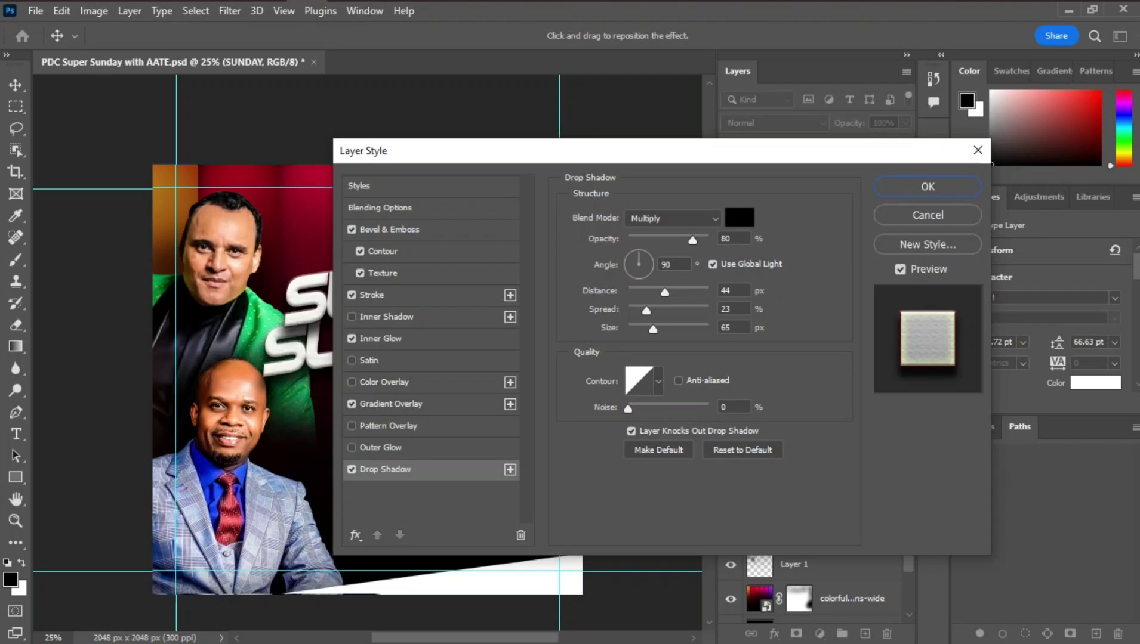
drag(517, 153, 645, 111)
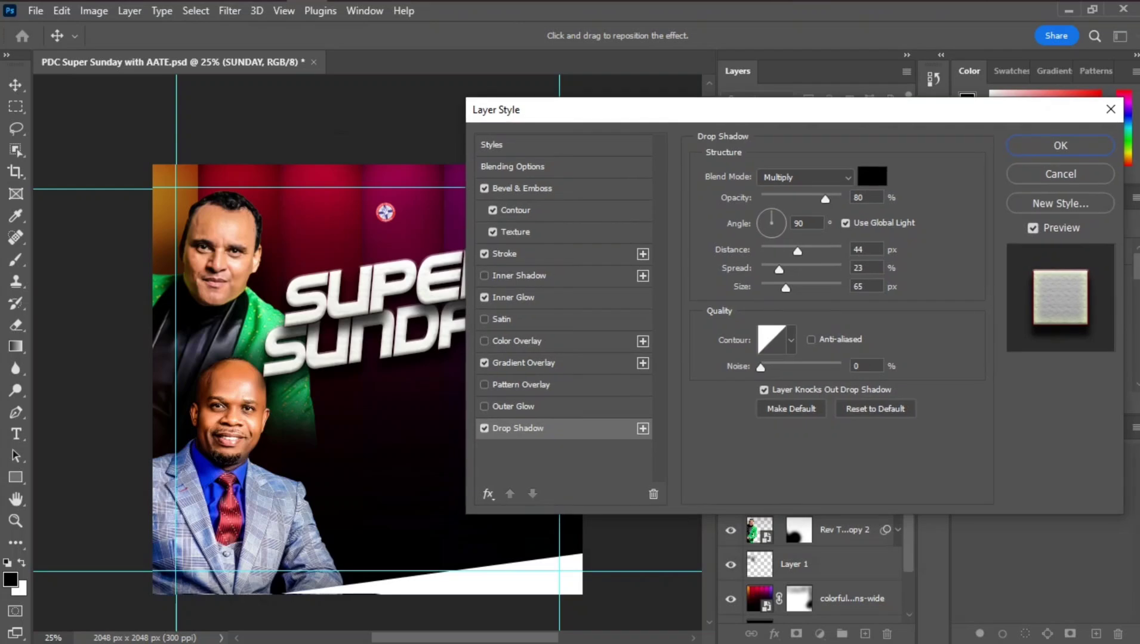
drag(382, 208, 384, 266)
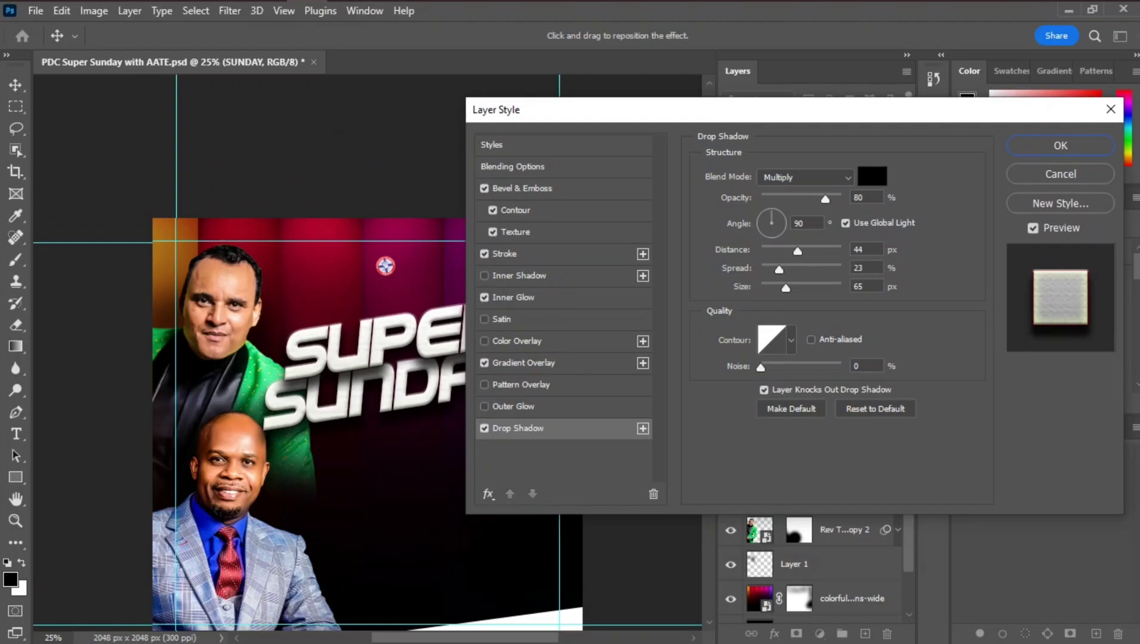
Turn Drop Shadow, Gradient Overlay and Inner Glow off and on one at a time to compare their effect on SUNDAY
click(484, 428)
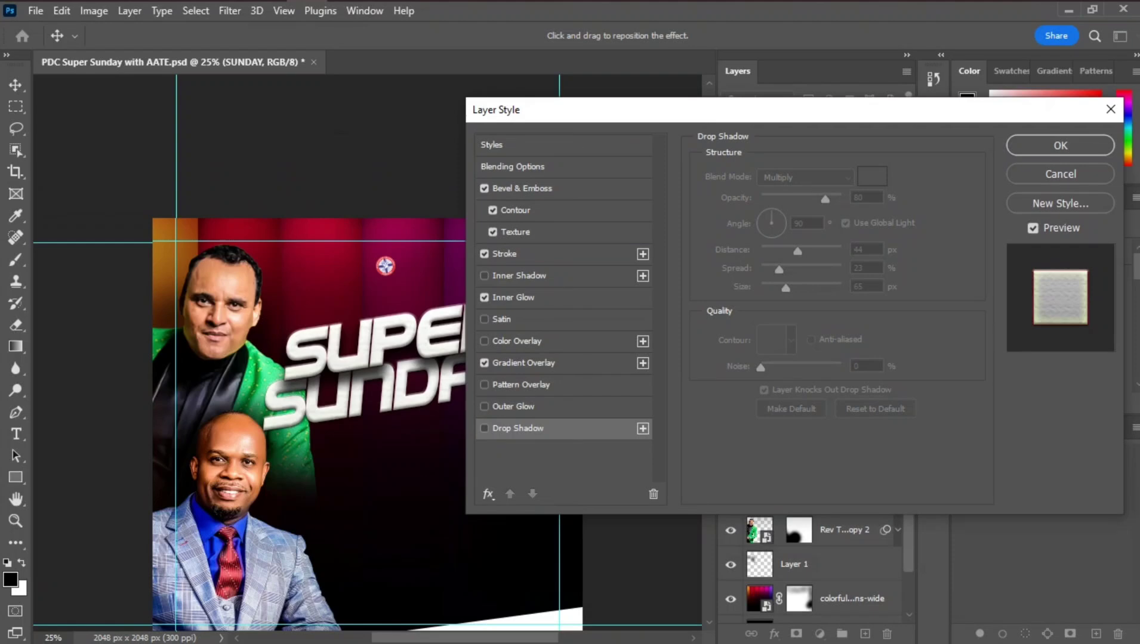
click(484, 429)
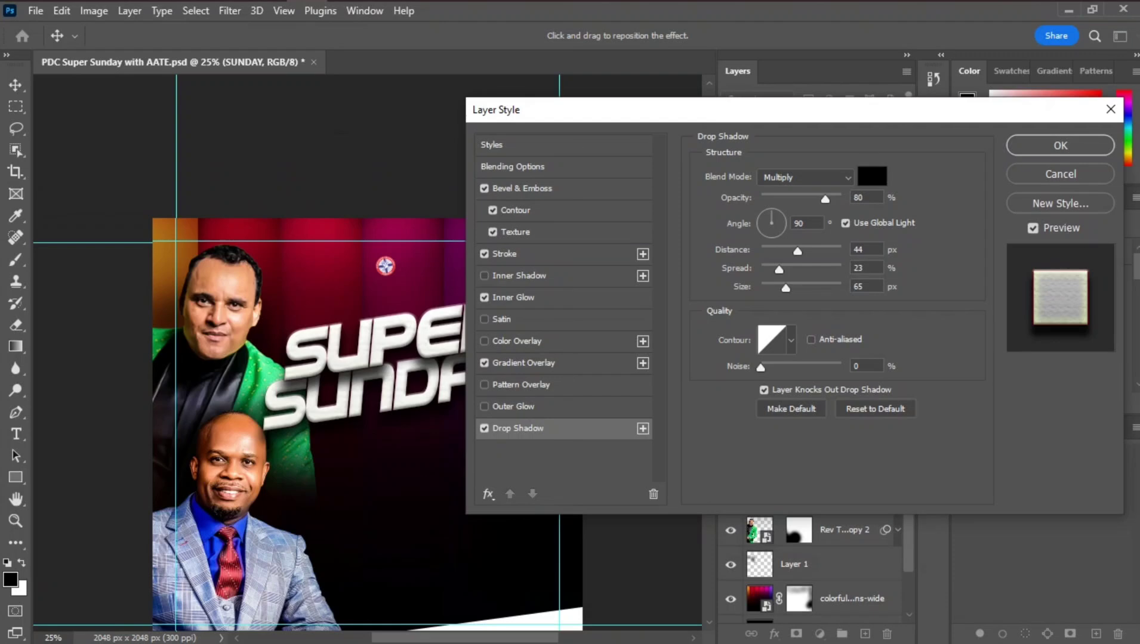
click(484, 363)
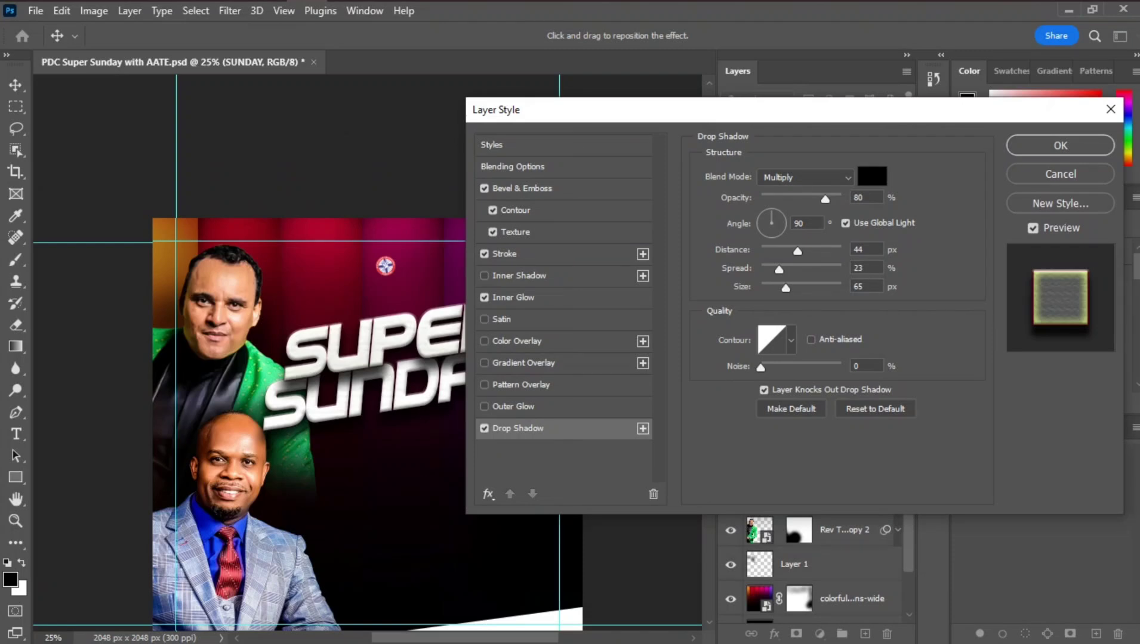
click(484, 363)
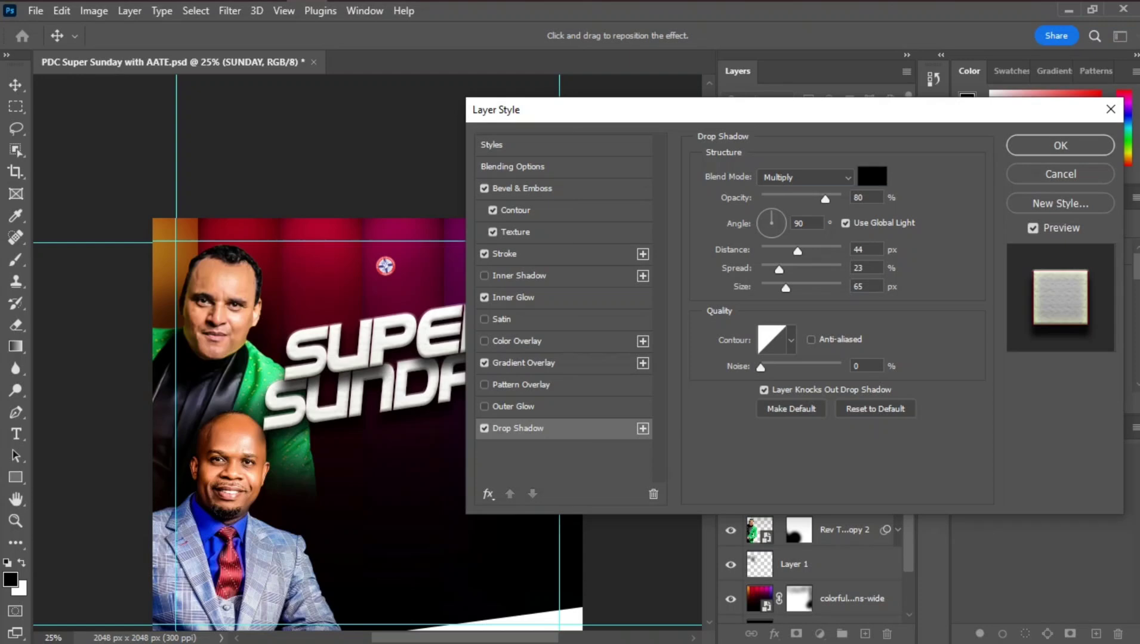
click(484, 297)
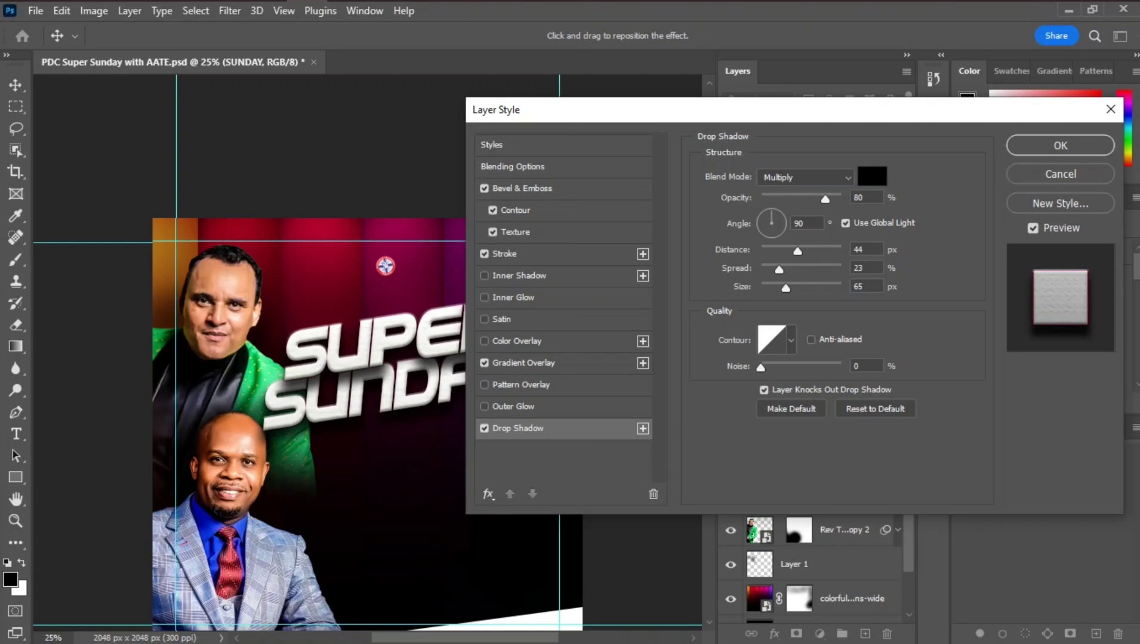
click(484, 297)
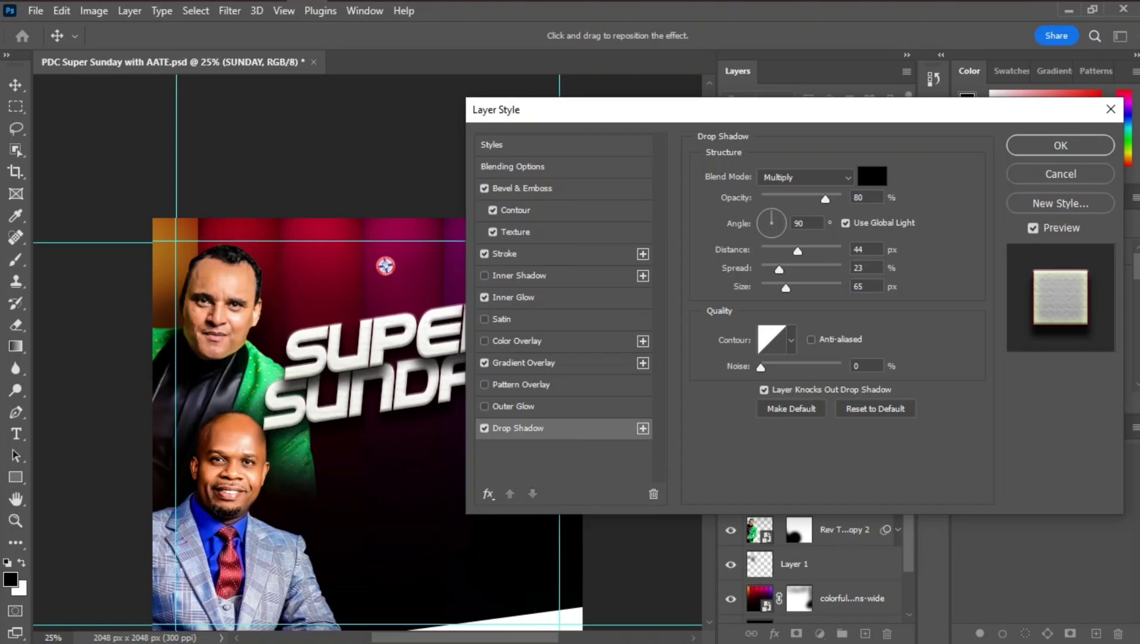
Compare SUNDAY with and without its Stroke effect, and close its layer style settings and effects list
click(484, 253)
click(484, 253)
key(Return)
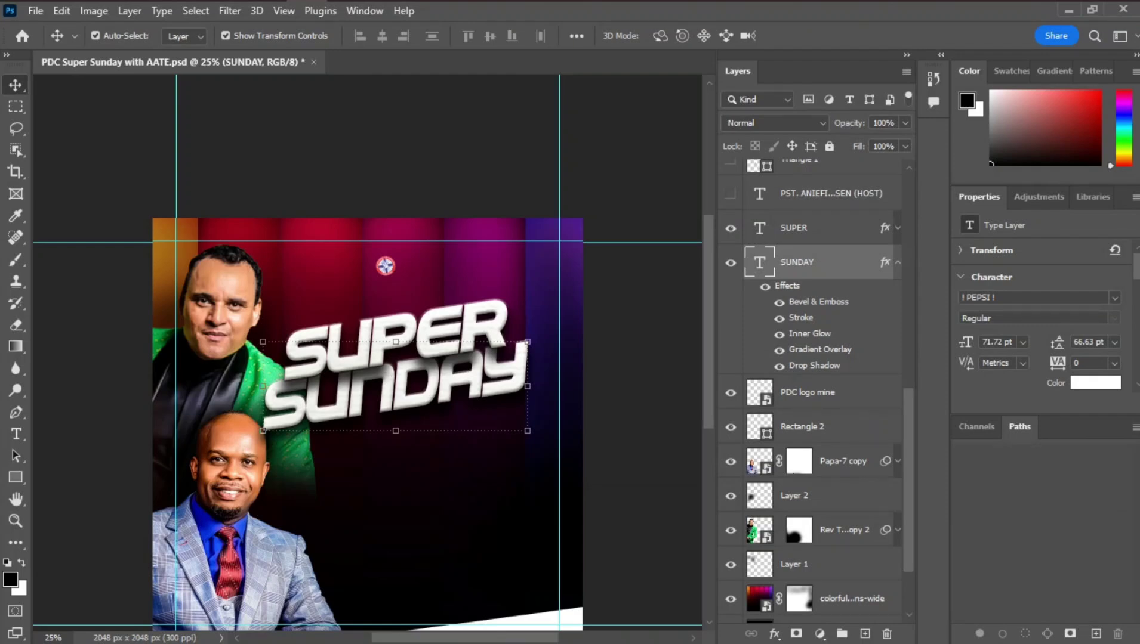
click(897, 262)
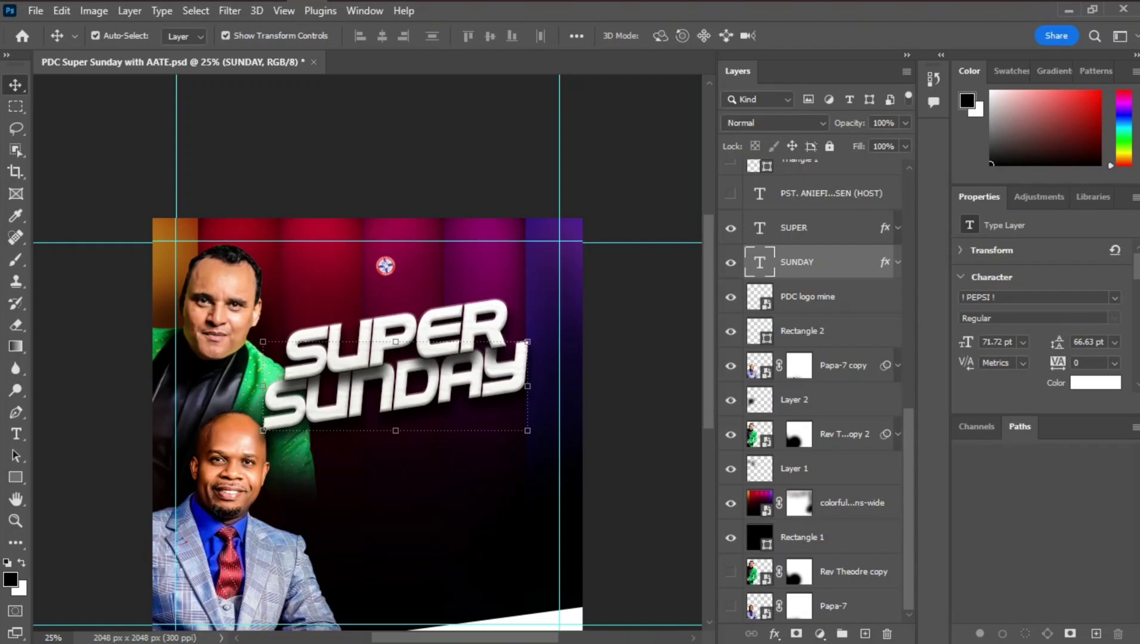
Skew the SUNDAY text upward to a vertical skew of about -10.59°, and undo the skew
key(ctrl)
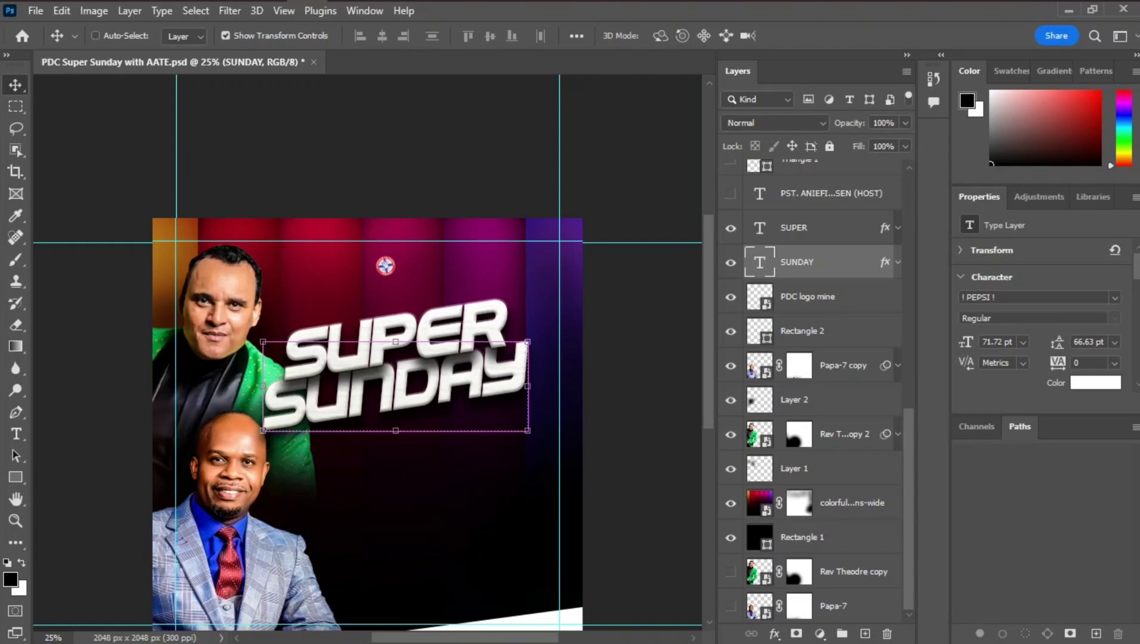
key(ctrl+t)
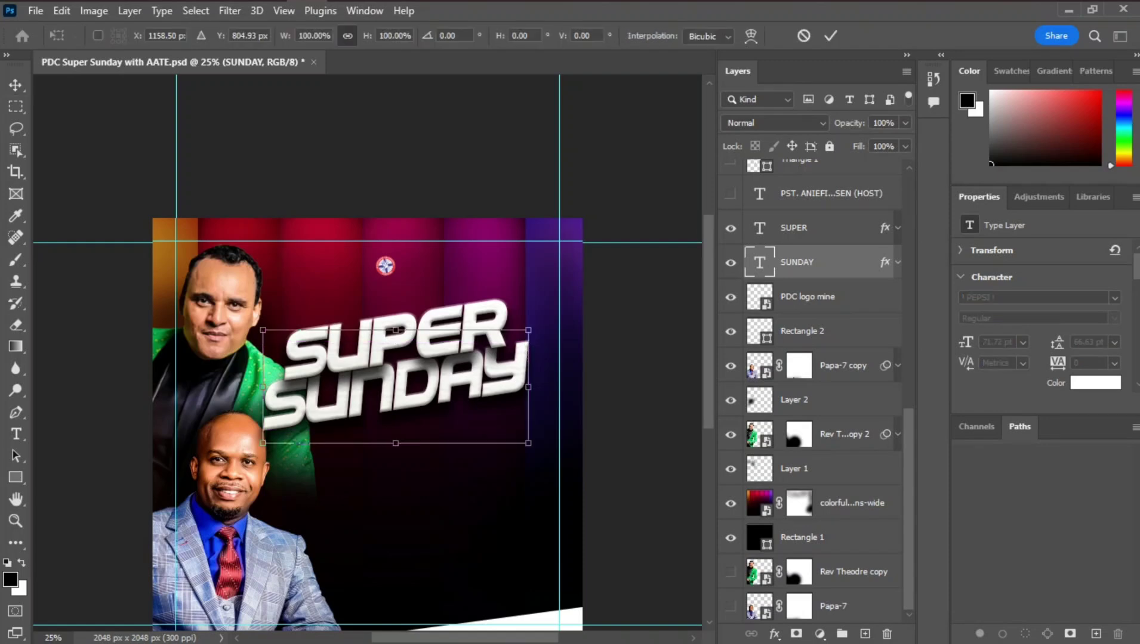
right_click(405, 389)
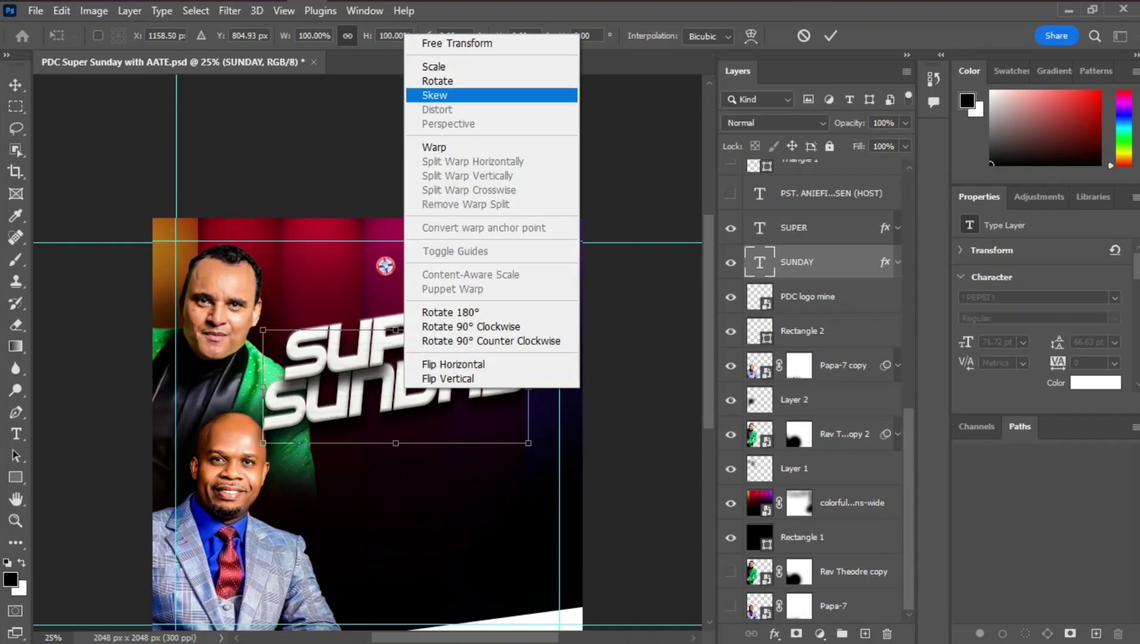
click(441, 95)
drag(528, 386, 528, 338)
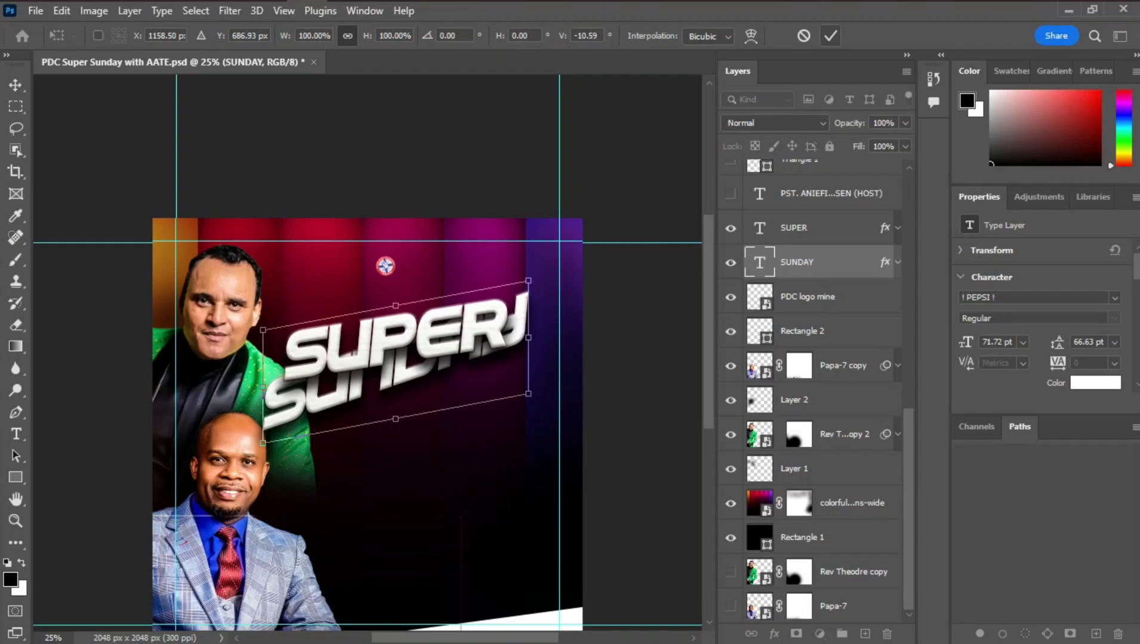
click(830, 35)
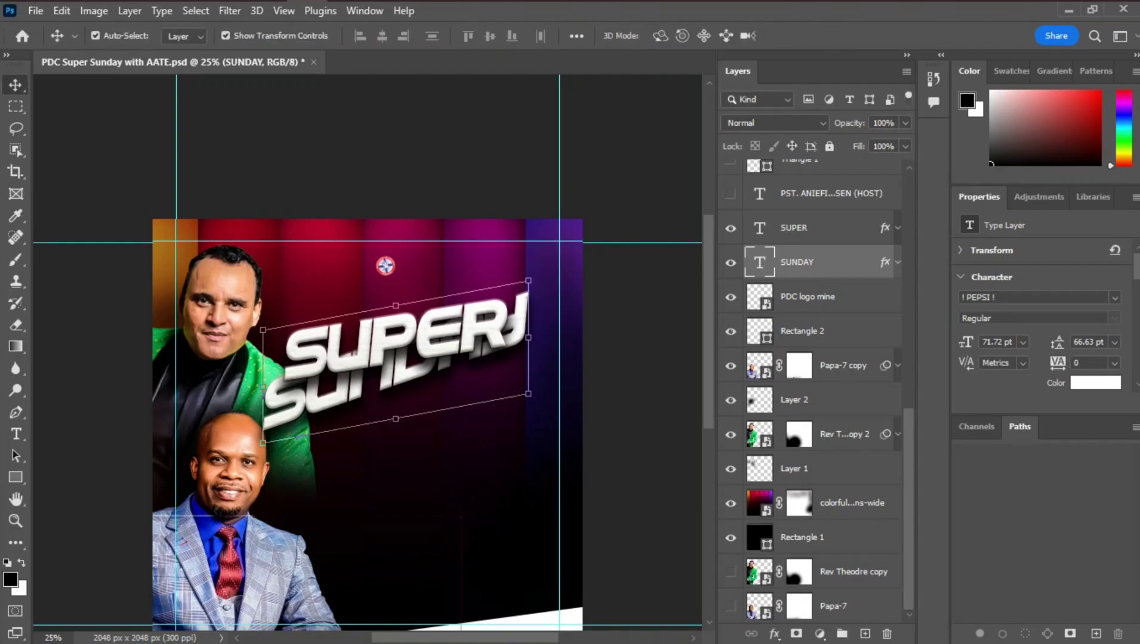
key(ctrl)
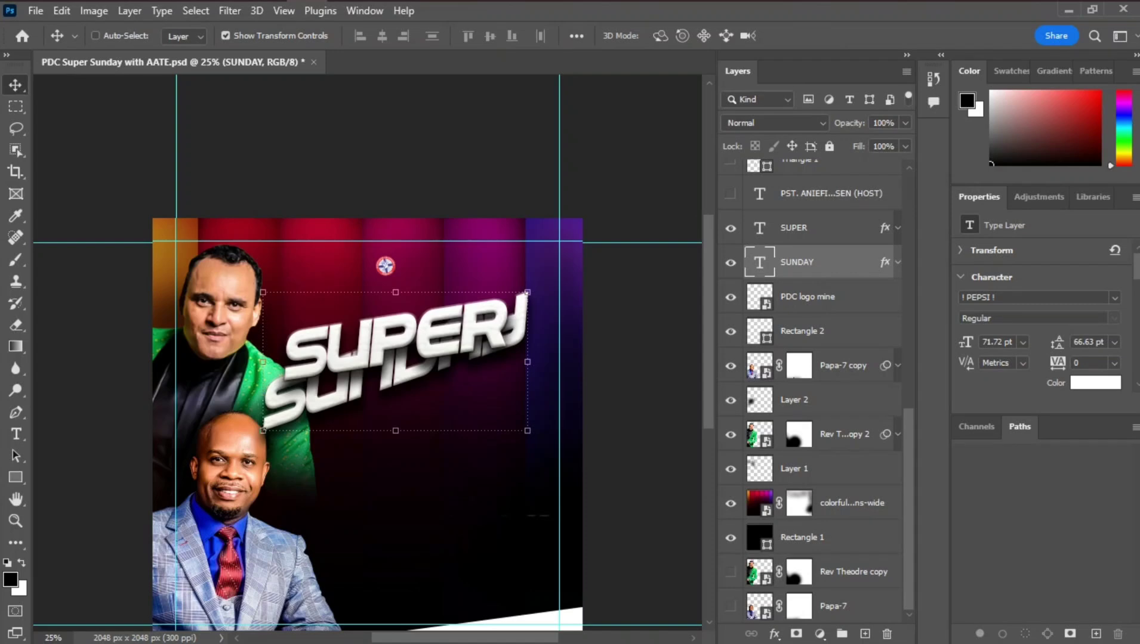
key(ctrl+z)
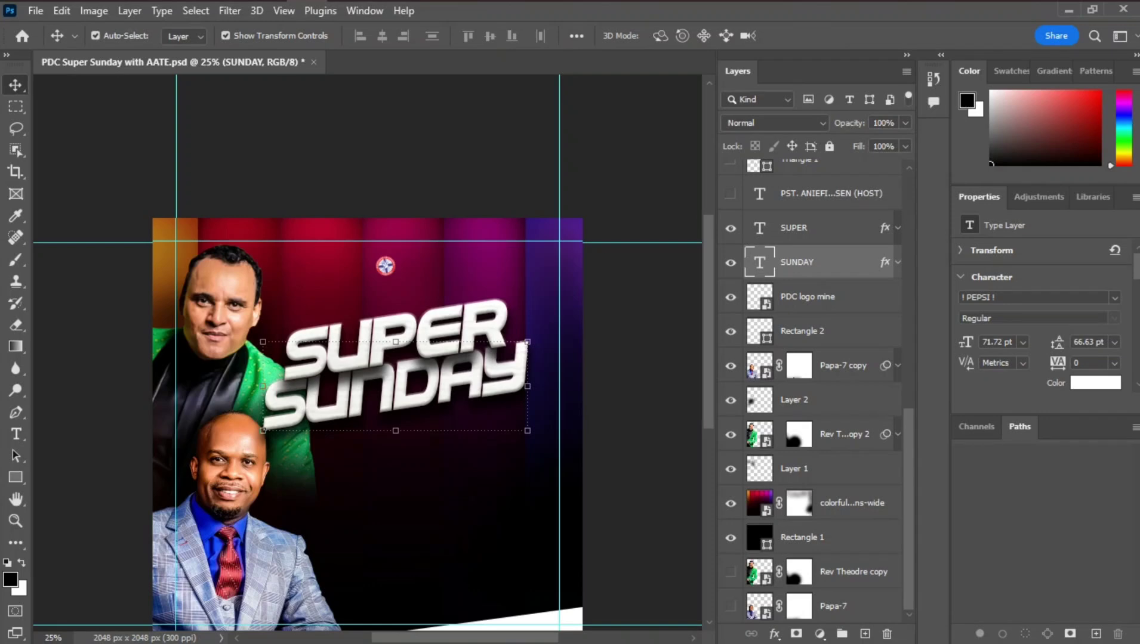
Show the host's name text, Triangle 1, the guest minister's name text, the With text and the red Rectangle 3 layers
click(730, 194)
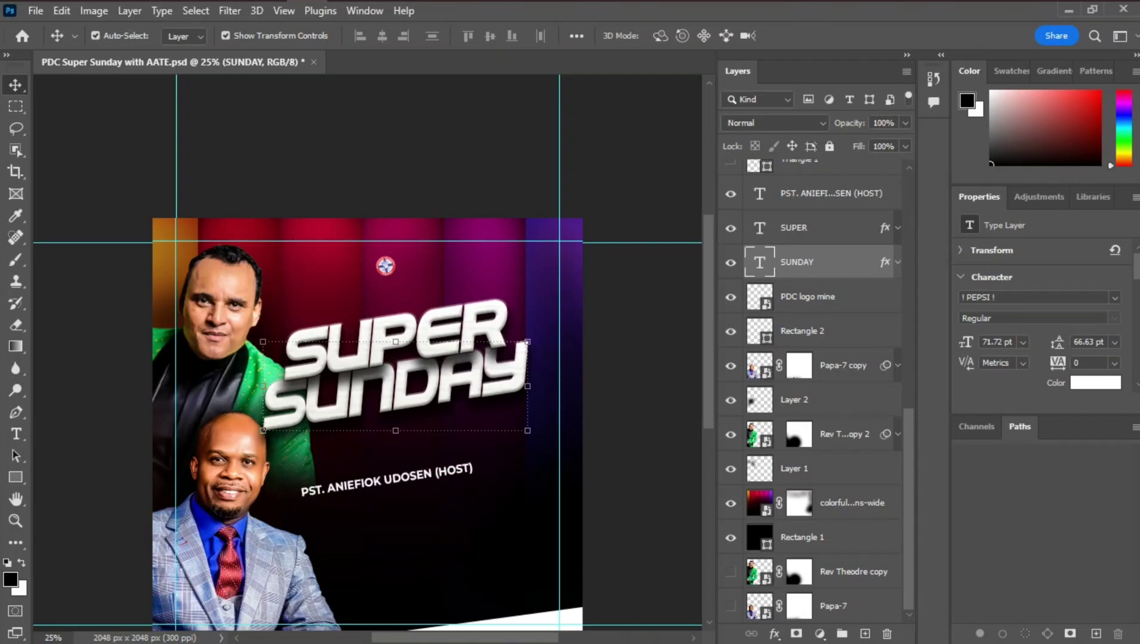
scroll(817, 388, up, 2)
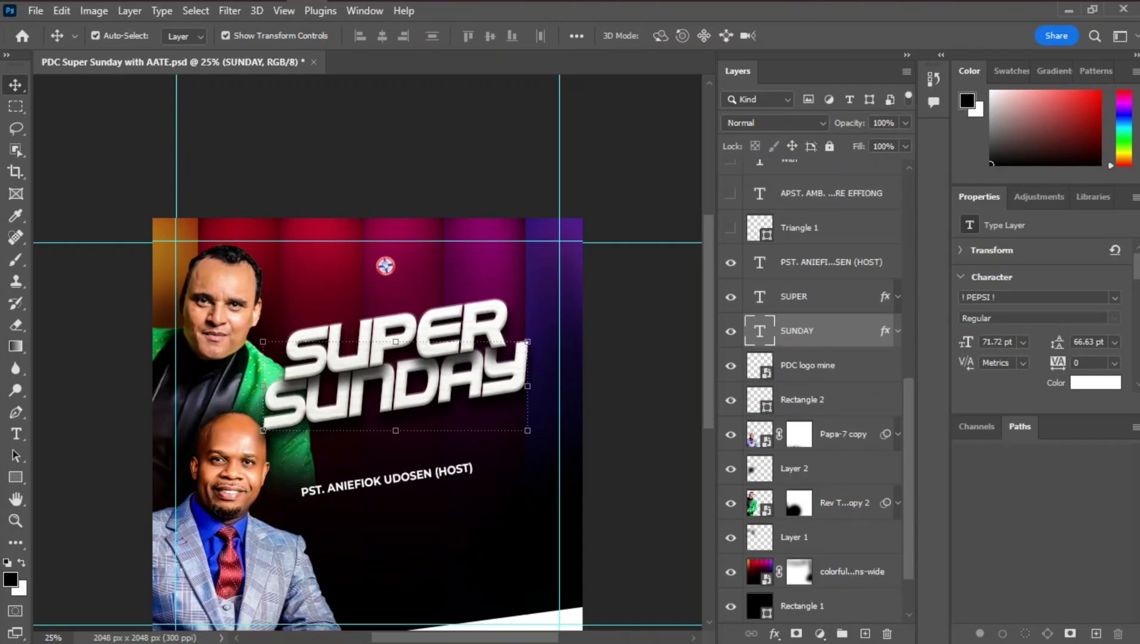
click(730, 228)
click(730, 194)
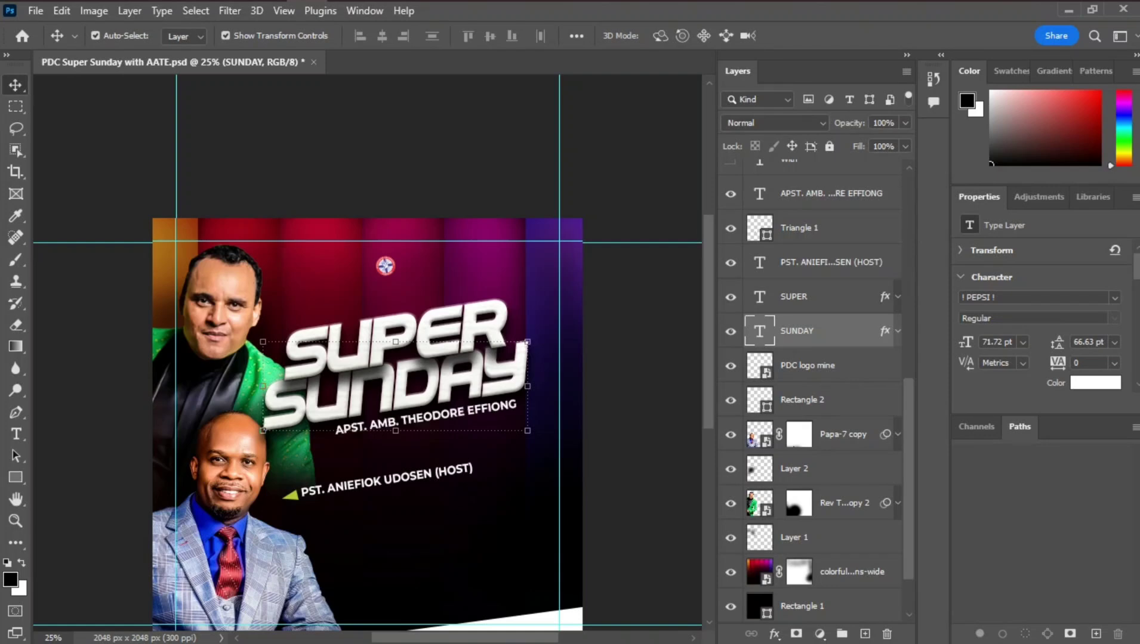
scroll(815, 388, up, 1)
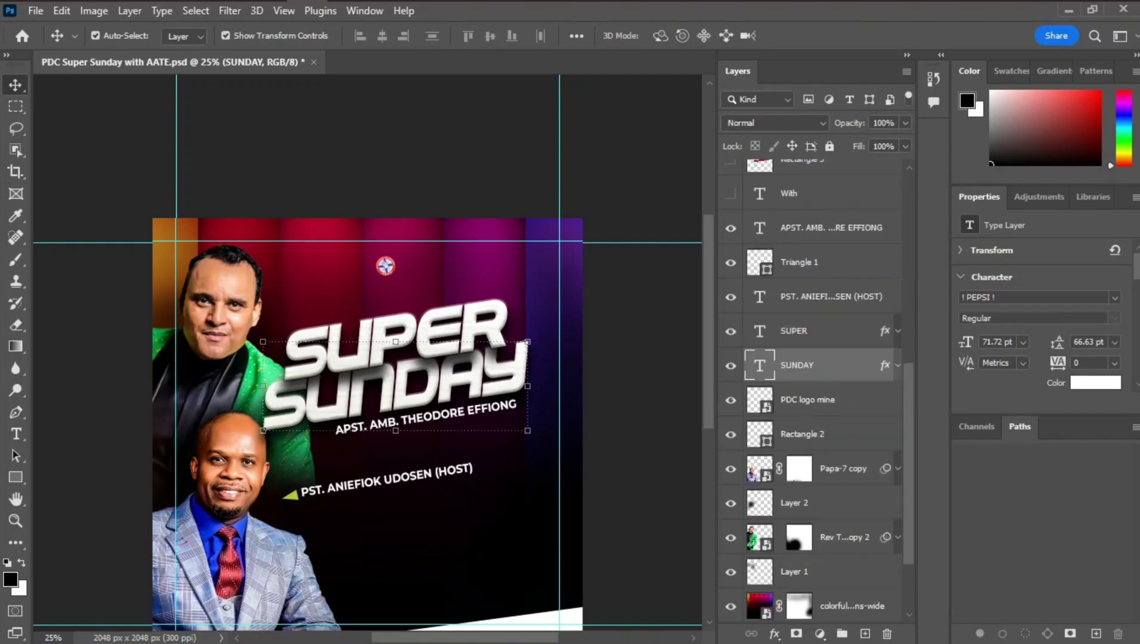
click(730, 194)
scroll(730, 194, up, 1)
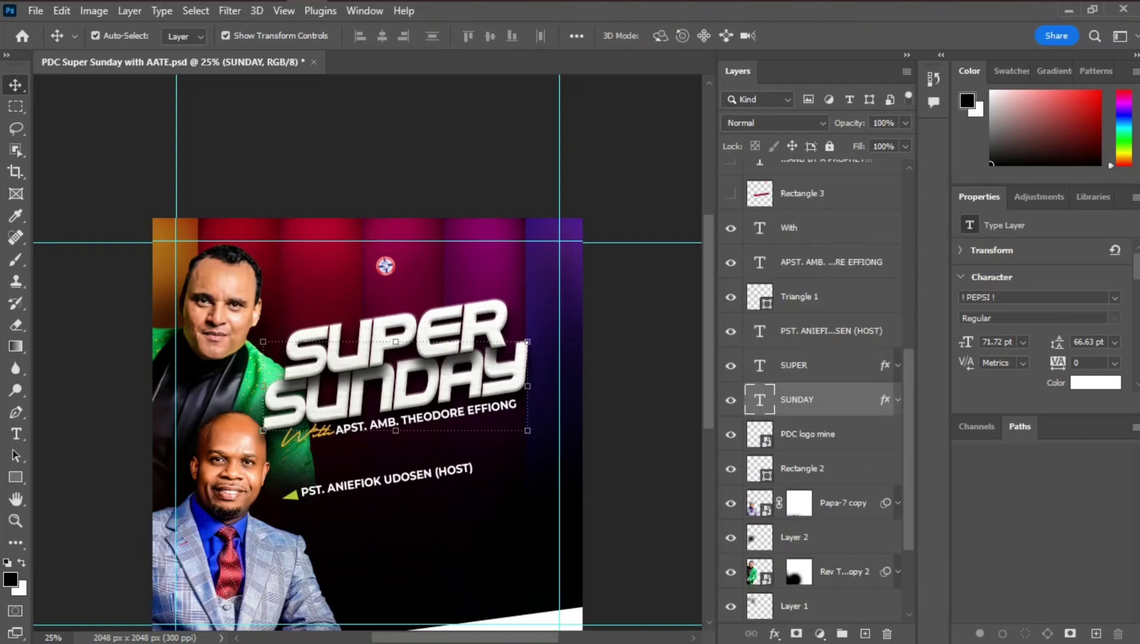
click(730, 194)
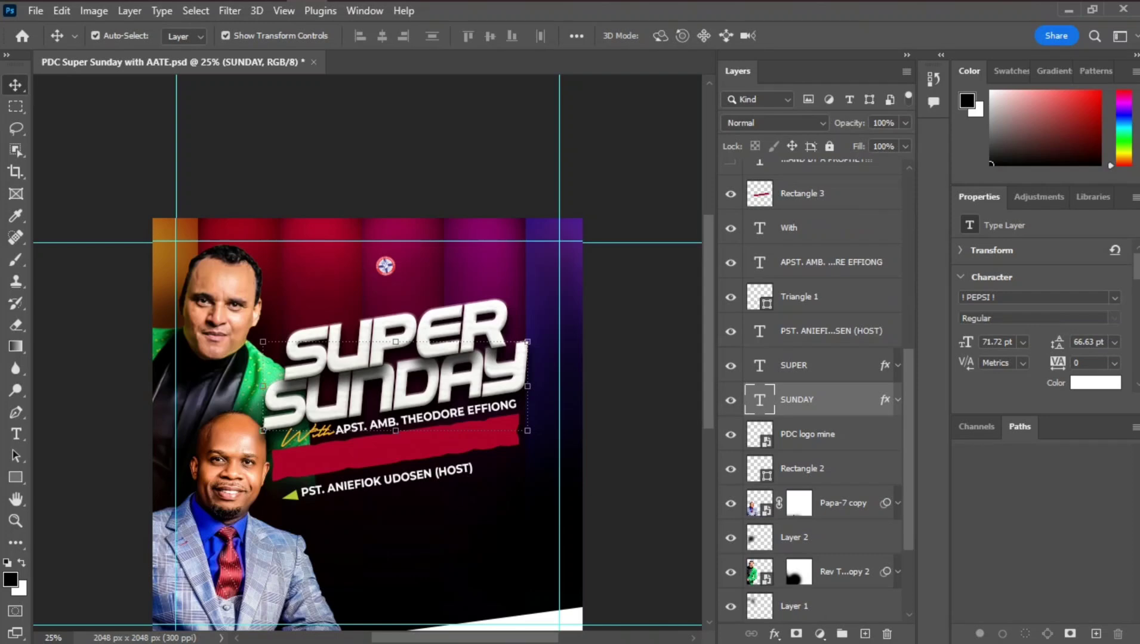
Locate the Liquify filter and examine the layer commands available for the red Rectangle 3 layer
scroll(367, 388, up, 5)
scroll(367, 388, down, 4)
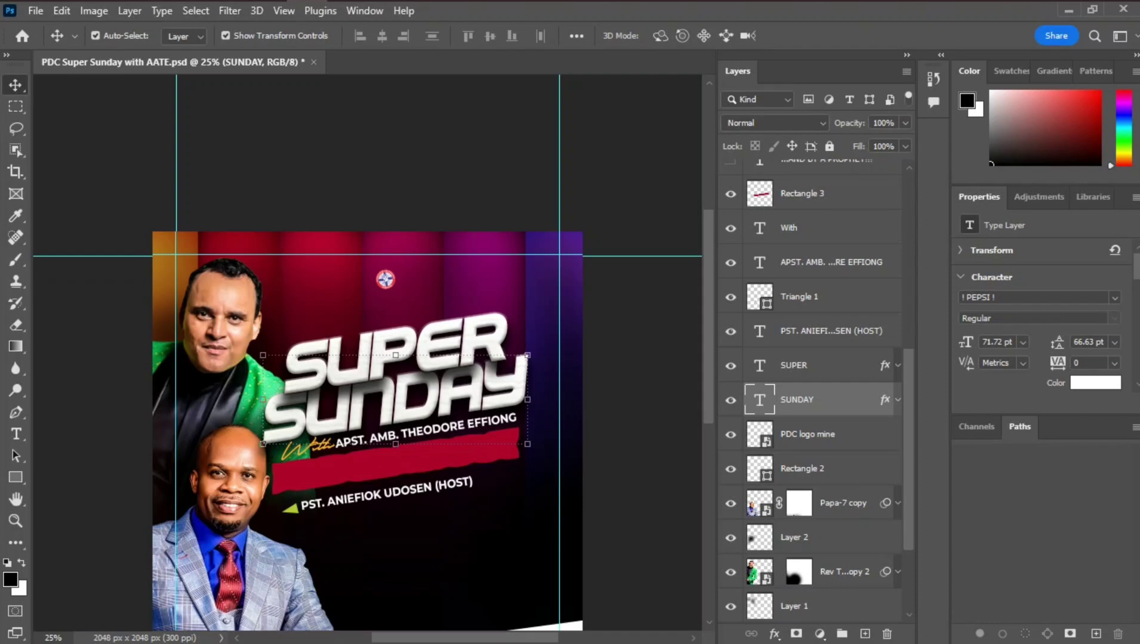
click(230, 11)
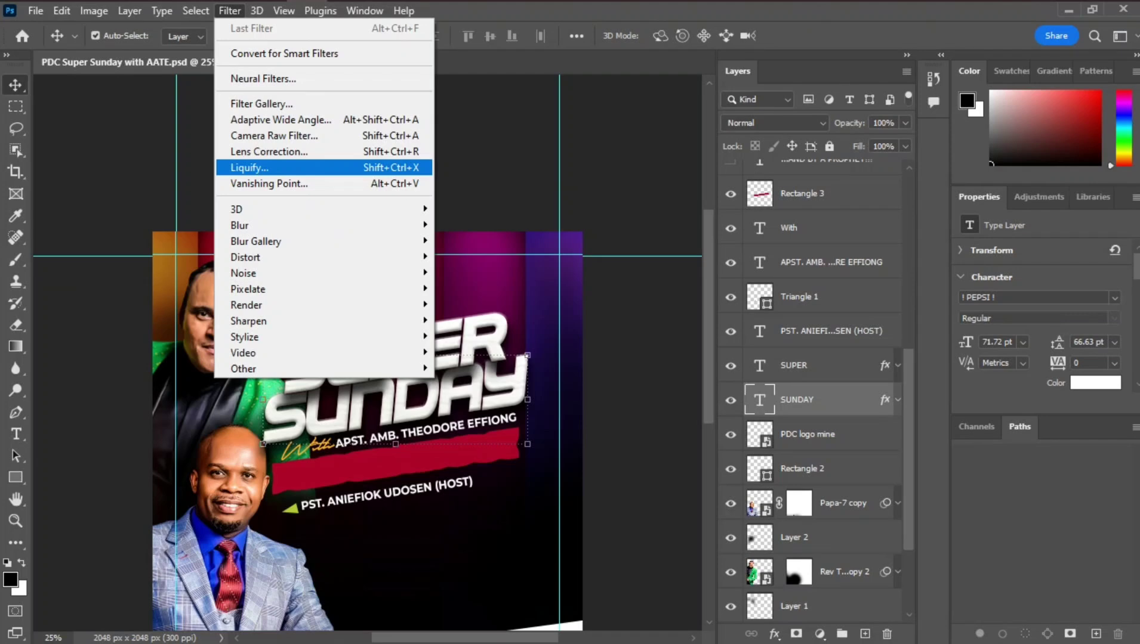
click(385, 279)
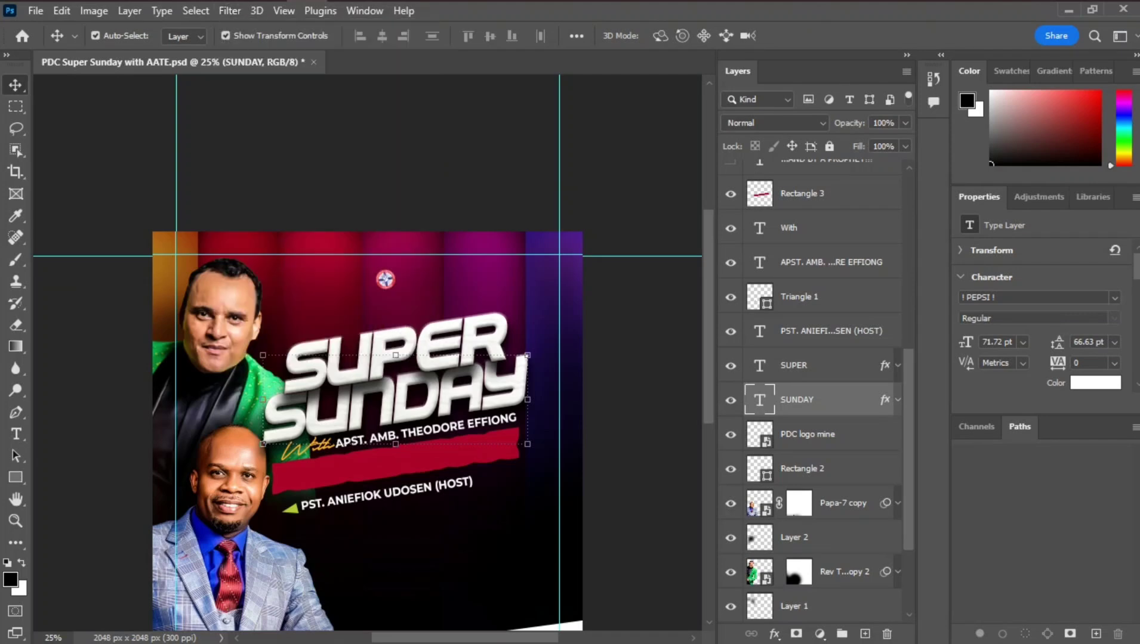
right_click(782, 193)
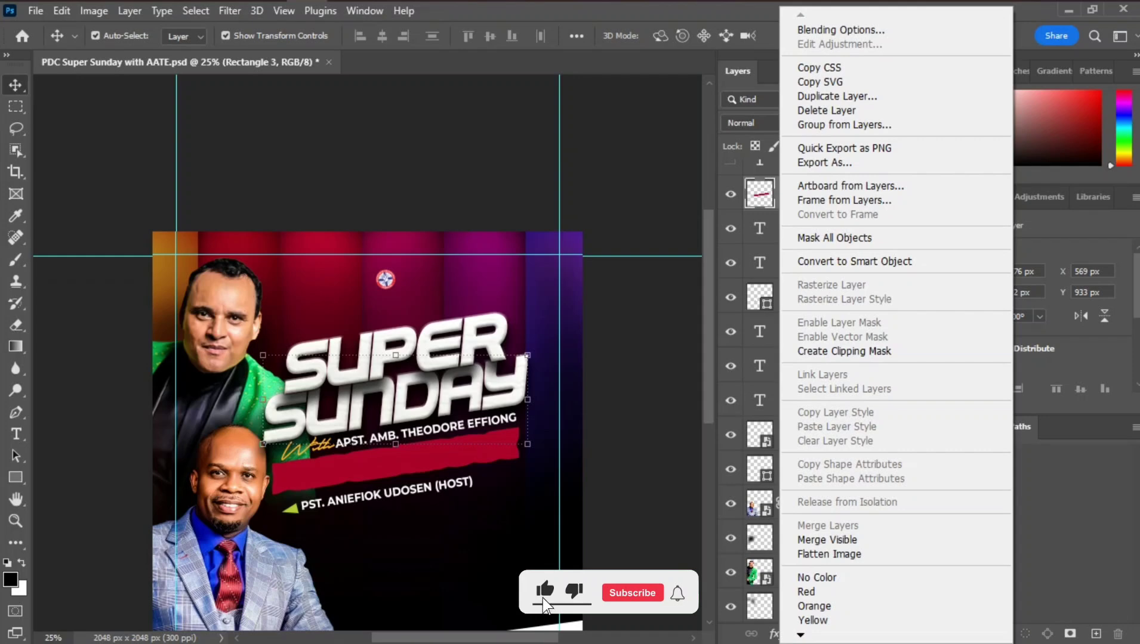
key(Escape)
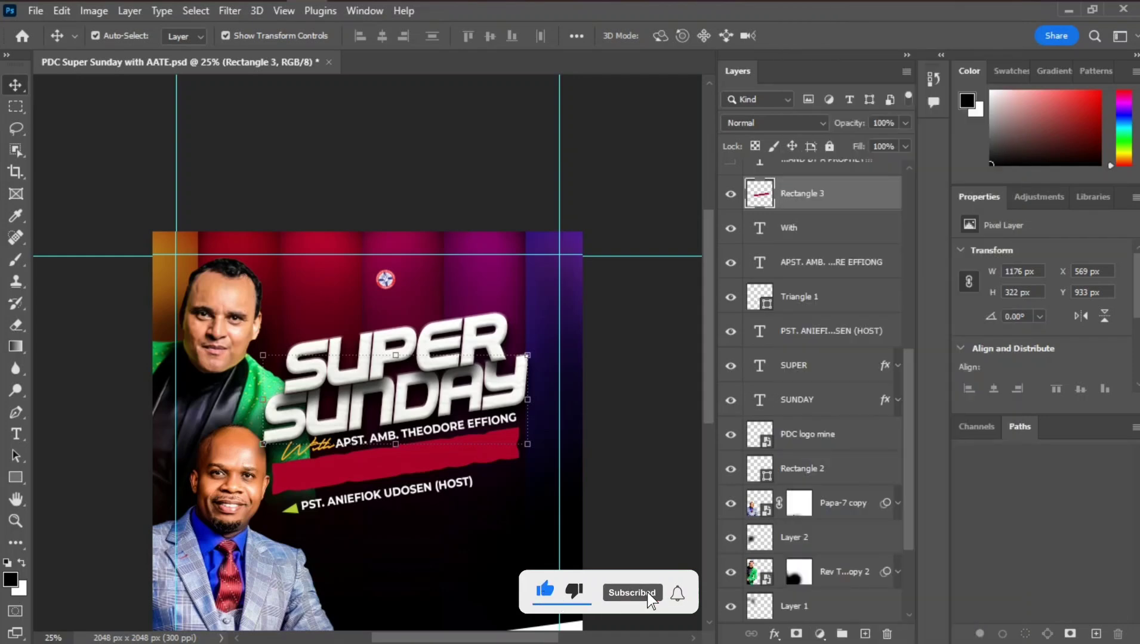
Show the "...AND BY A PROPHET!!!" and "THEME:" text layers on the red strip, and deselect all layers
scroll(815, 388, up, 1)
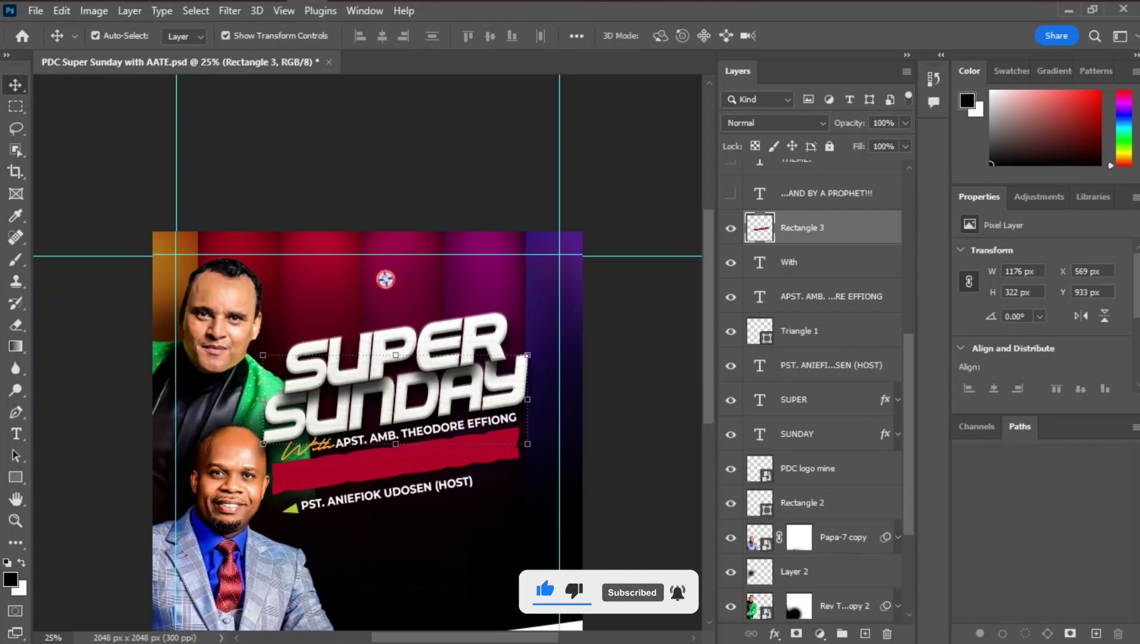
click(730, 194)
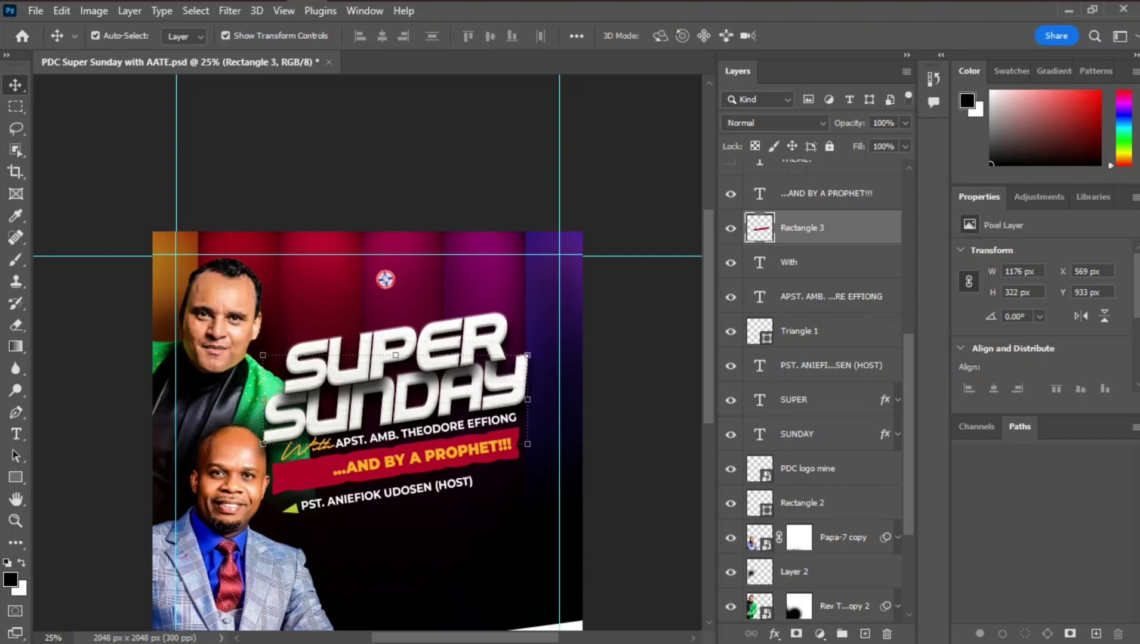
scroll(815, 390, up, 1)
click(731, 194)
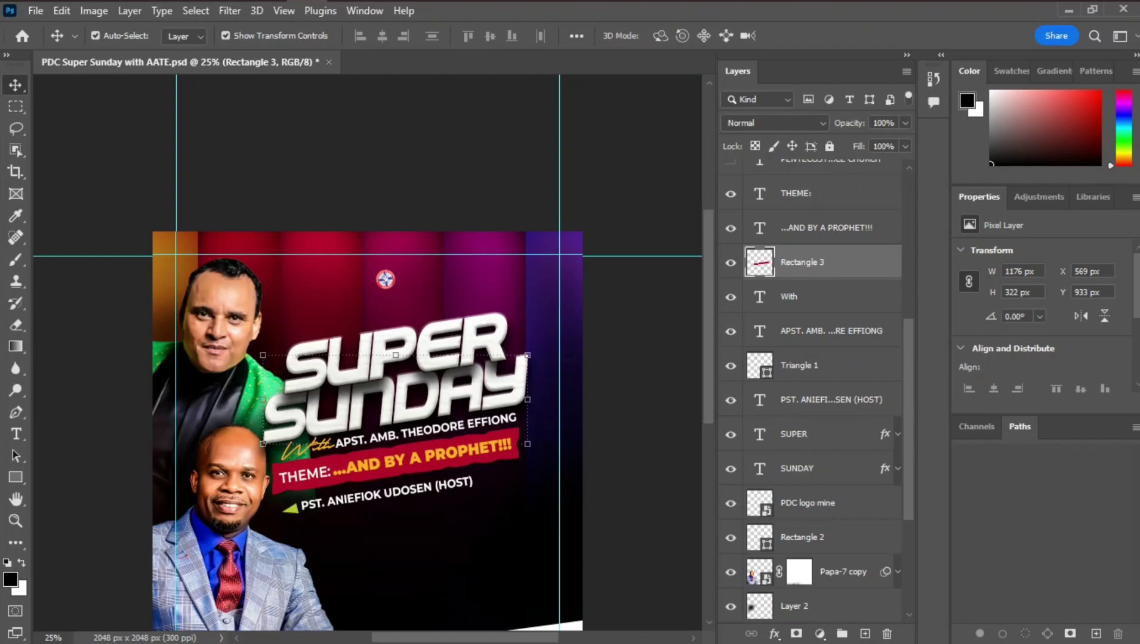
scroll(367, 352, down, 2)
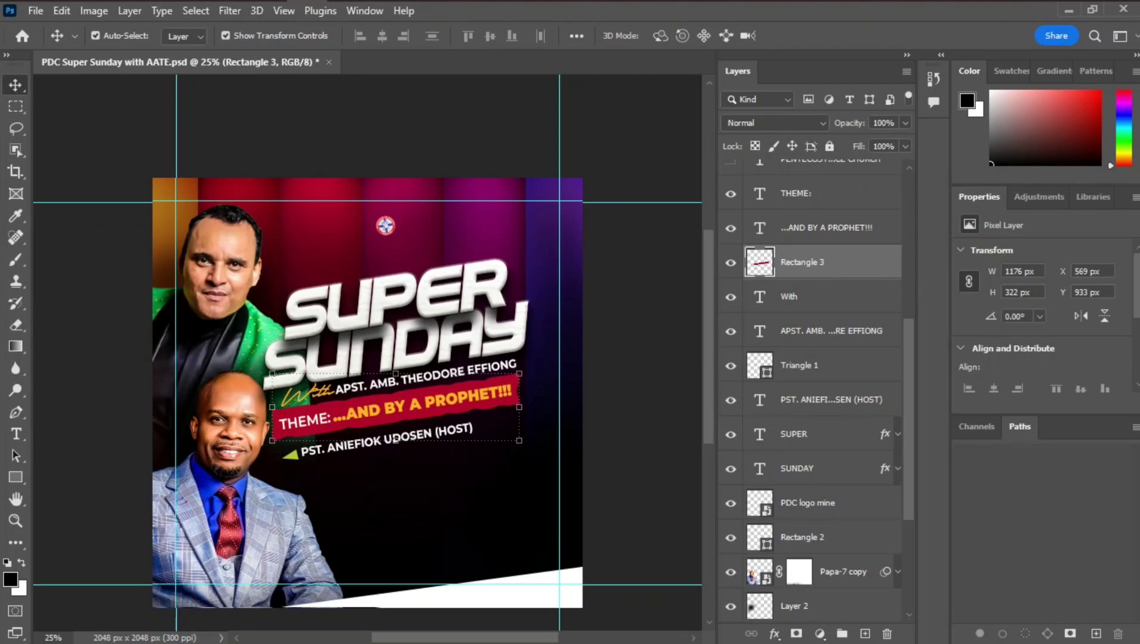
click(636, 358)
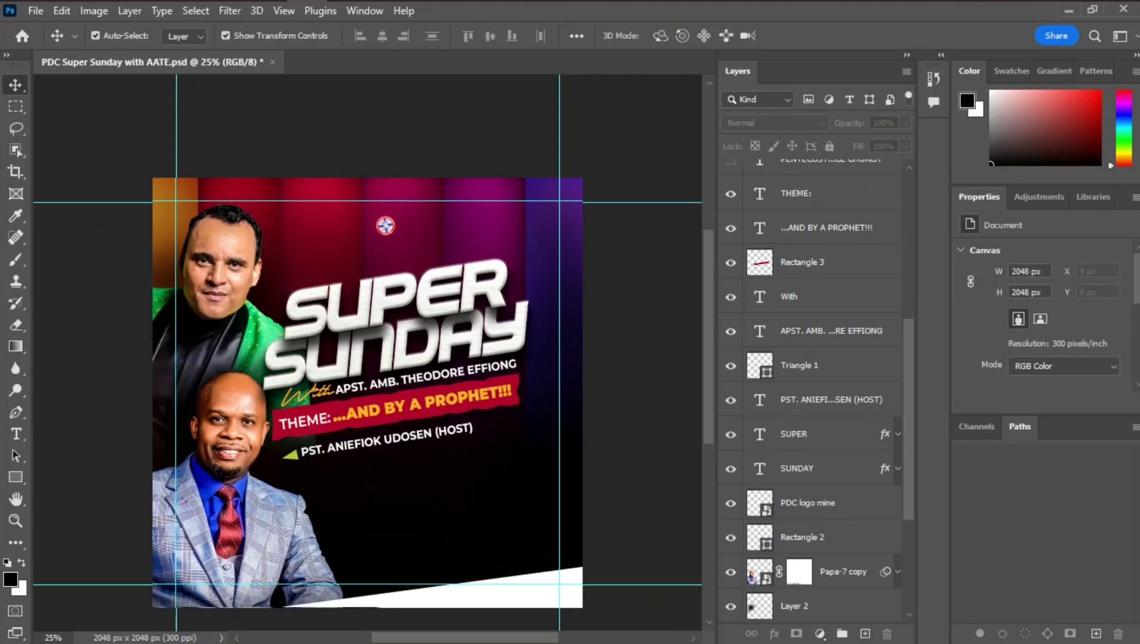
Show the PENTECOSTAL DELIVERANCE CHURCH and Presents text layers and the Date & Time and location groups
scroll(811, 391, up, 1)
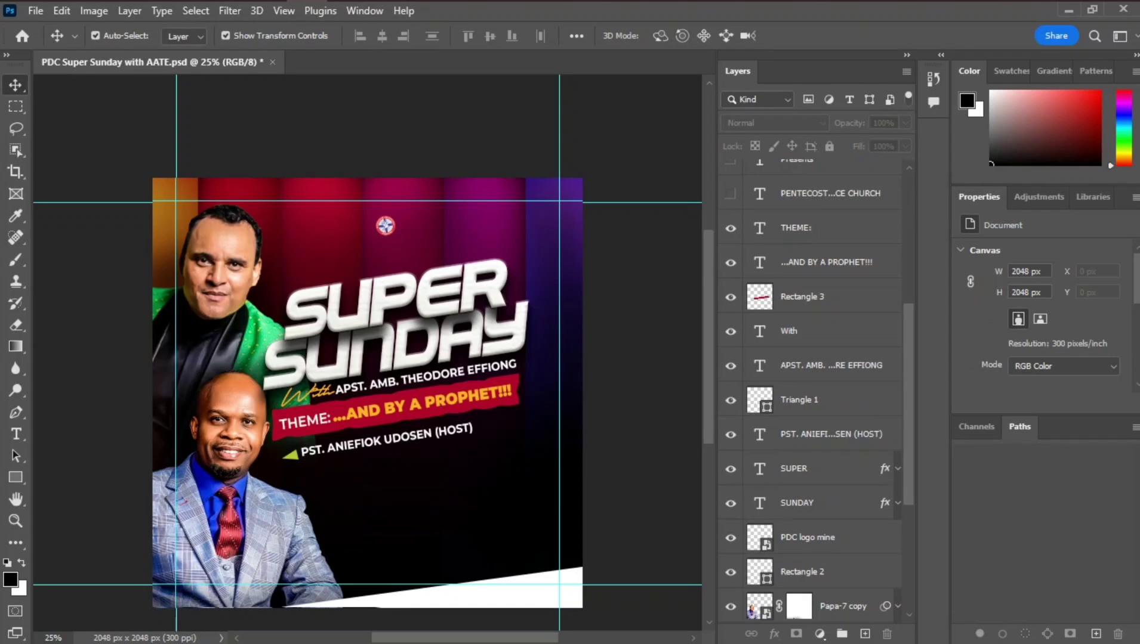
click(731, 192)
scroll(812, 391, up, 1)
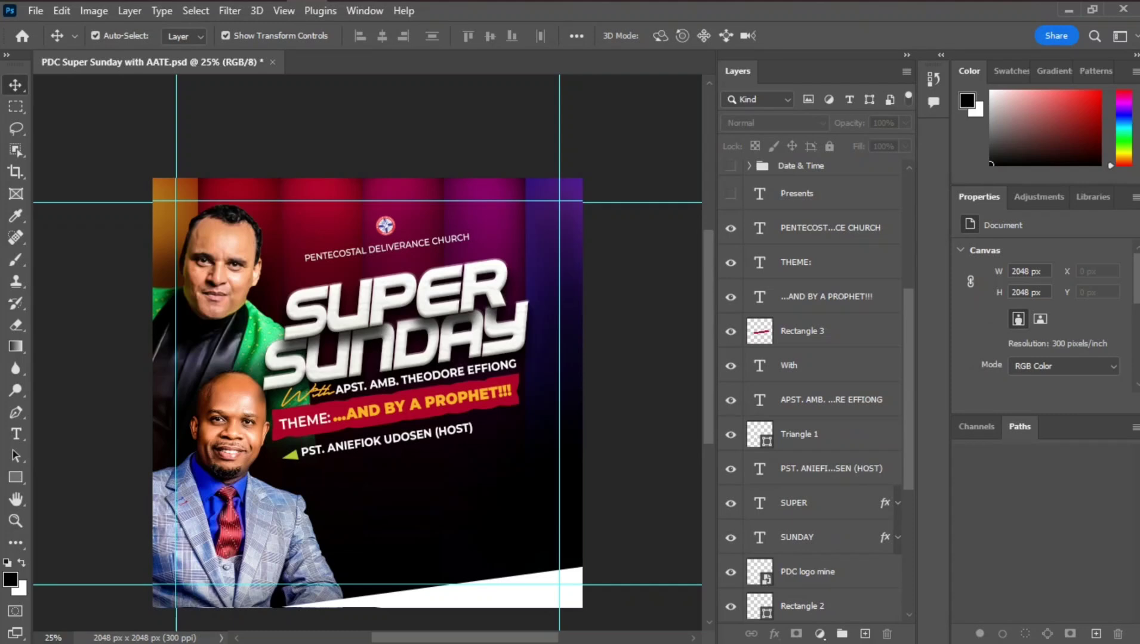
scroll(811, 391, up, 1)
click(730, 228)
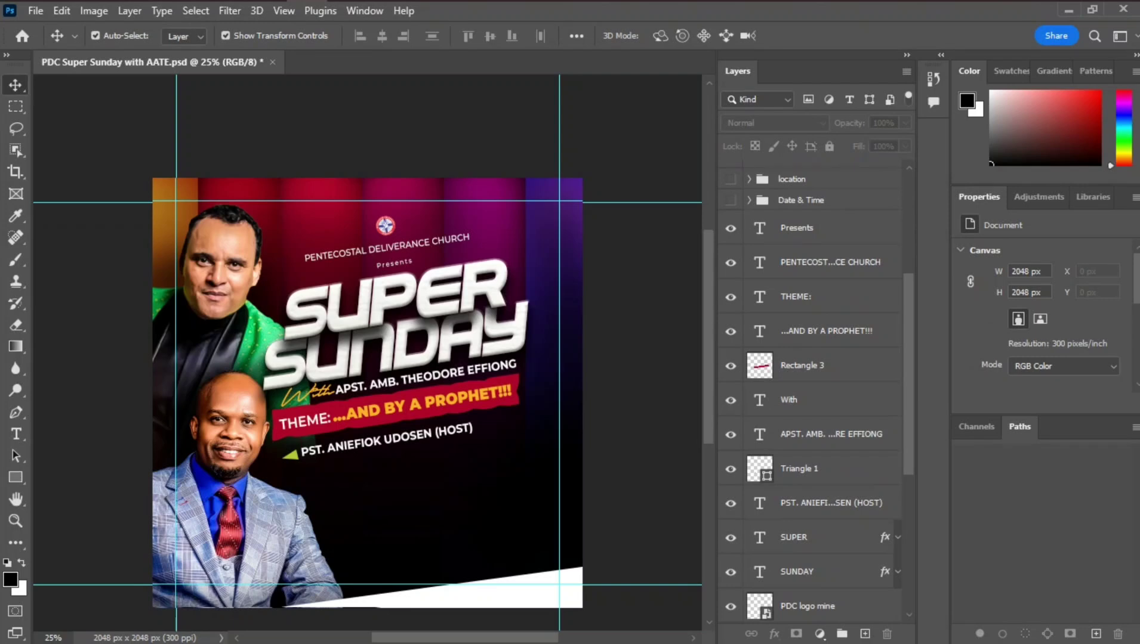
click(730, 200)
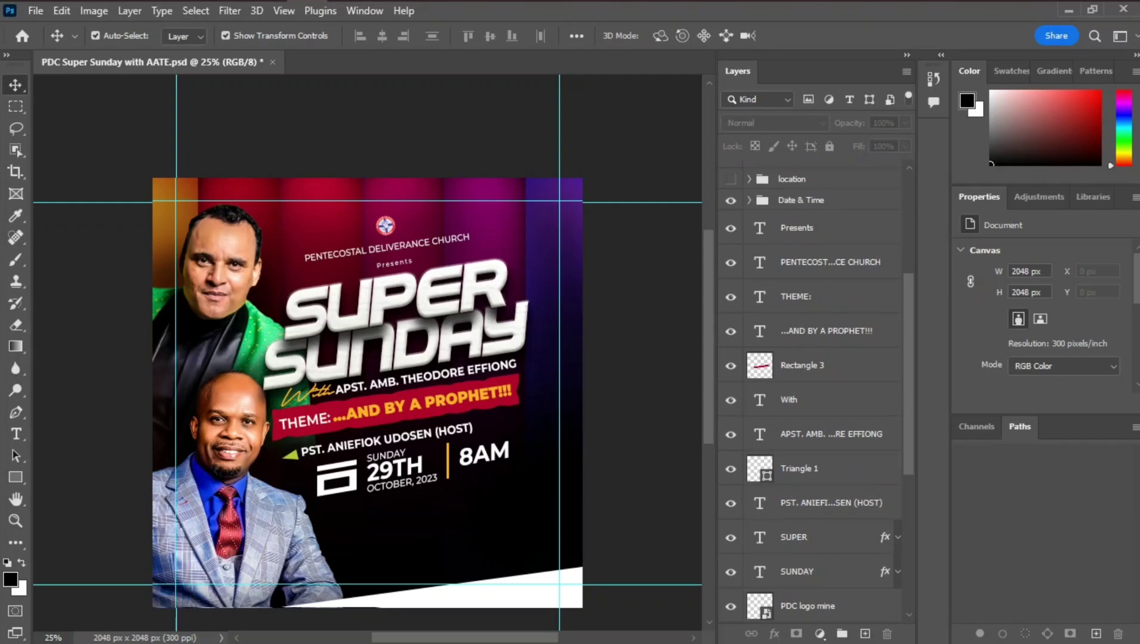
click(730, 179)
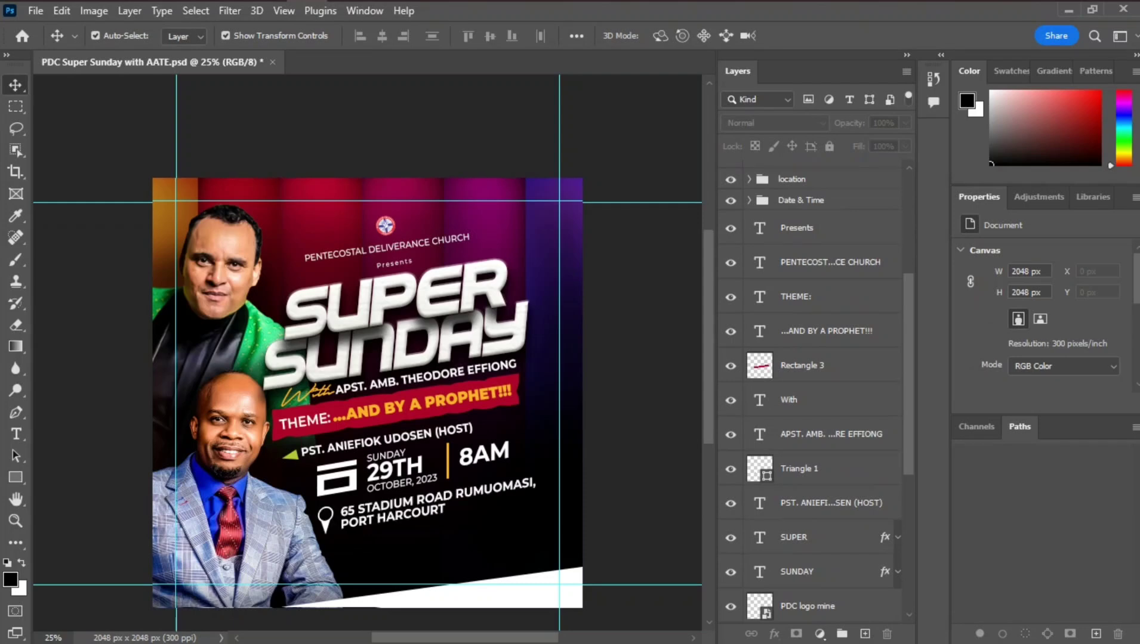
Show the "This year must end in your FAVOUR" text layer and the Rectangle 7 line above it
scroll(812, 388, up, 3)
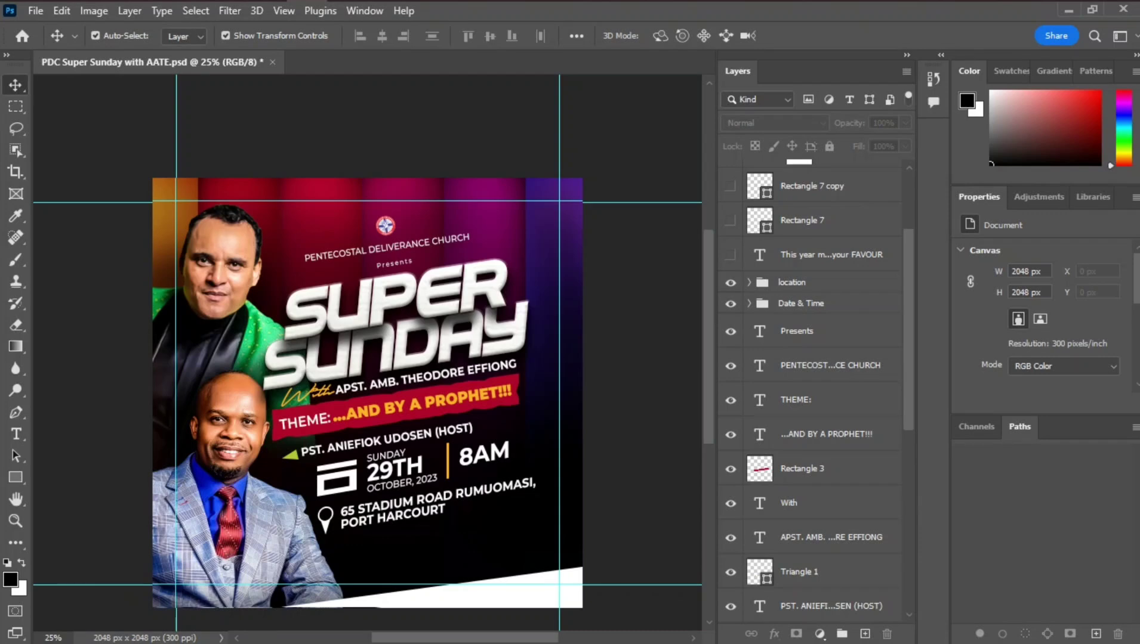
click(730, 255)
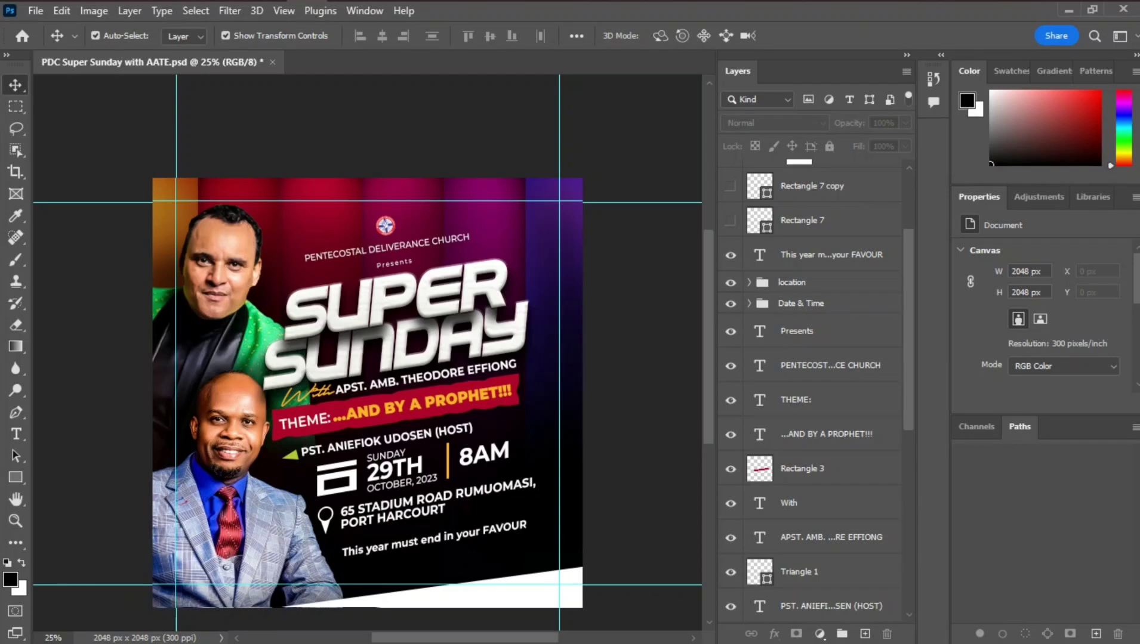
scroll(367, 382, down, 2)
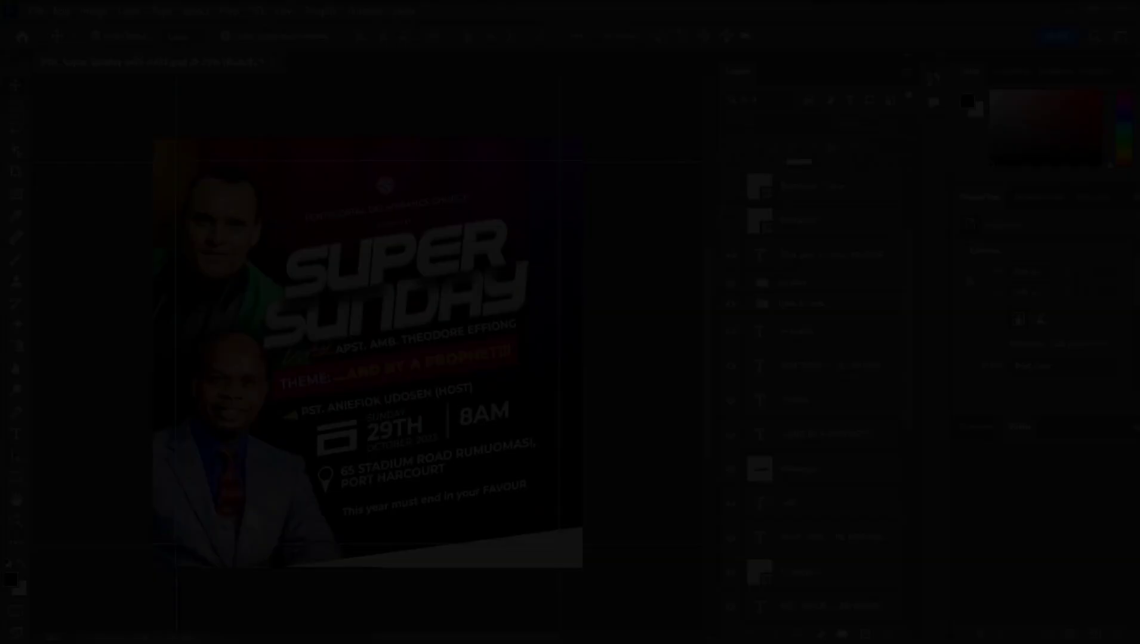
scroll(367, 352, down, 3)
scroll(367, 299, up, 3)
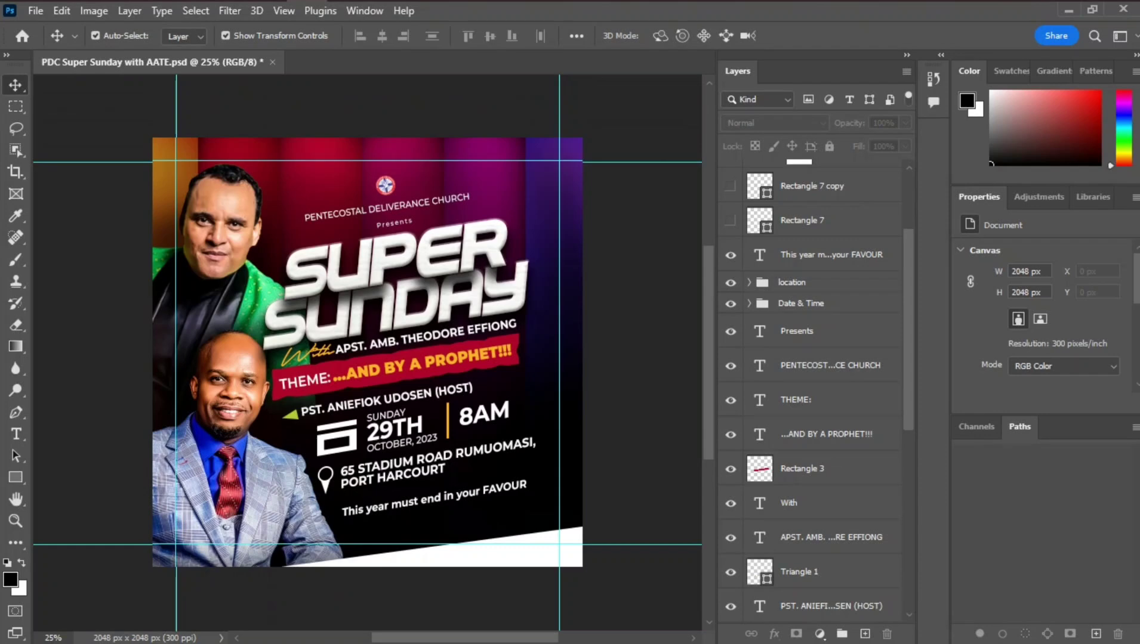
click(730, 221)
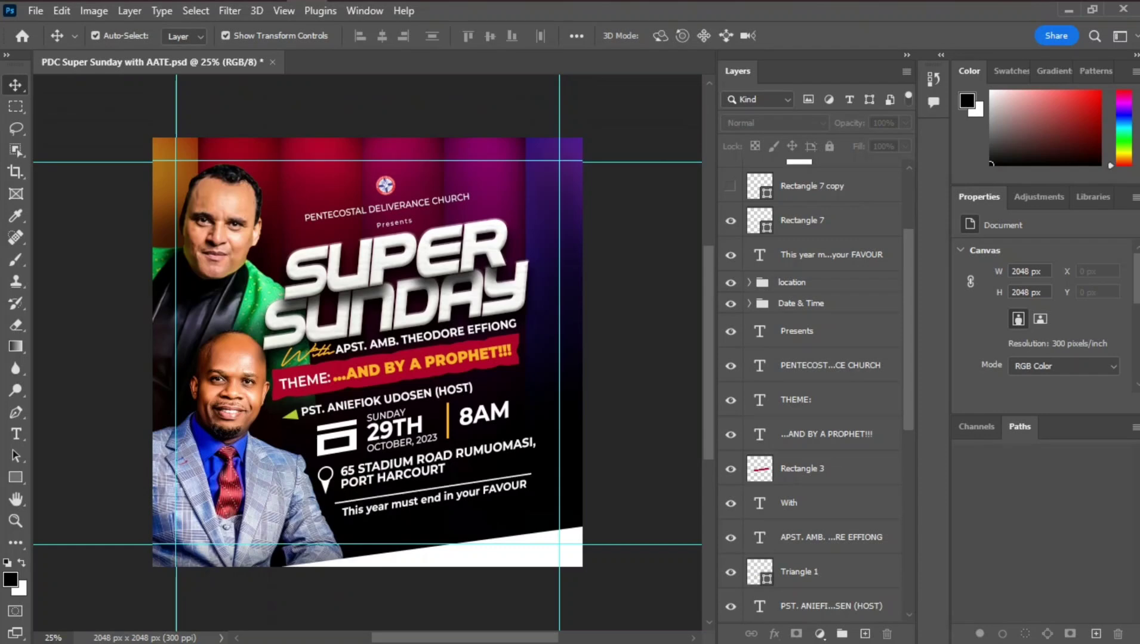
Show the Rectangle 7 copy line and the Levels 1 adjustment layer, comparing the flyer with and without Levels
click(730, 186)
scroll(811, 388, up, 3)
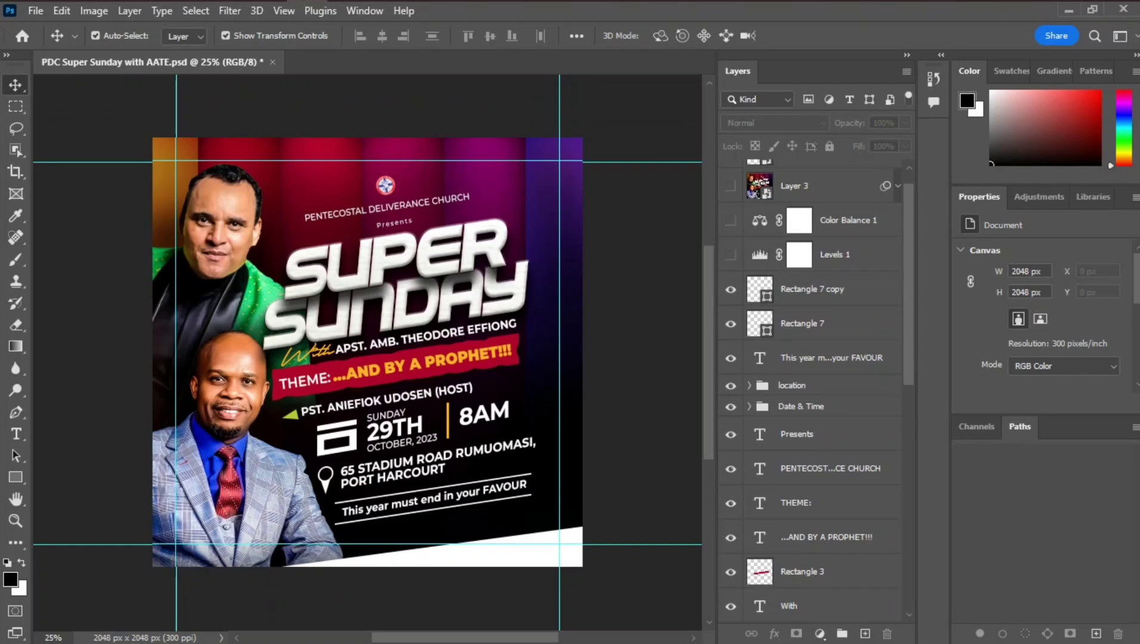
click(730, 255)
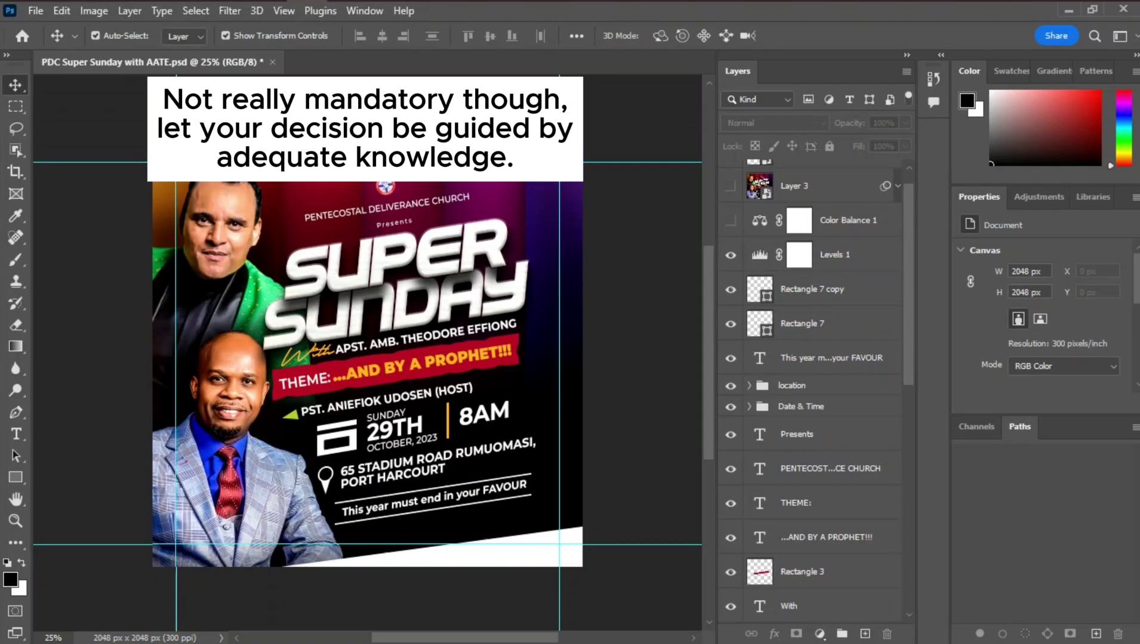
click(731, 254)
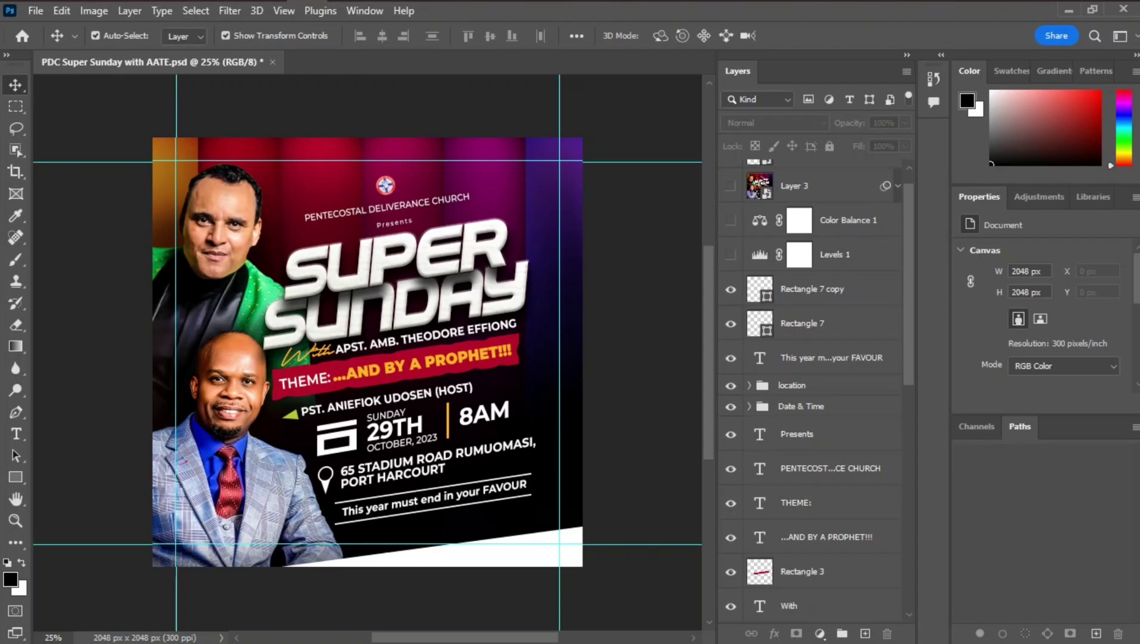
click(730, 255)
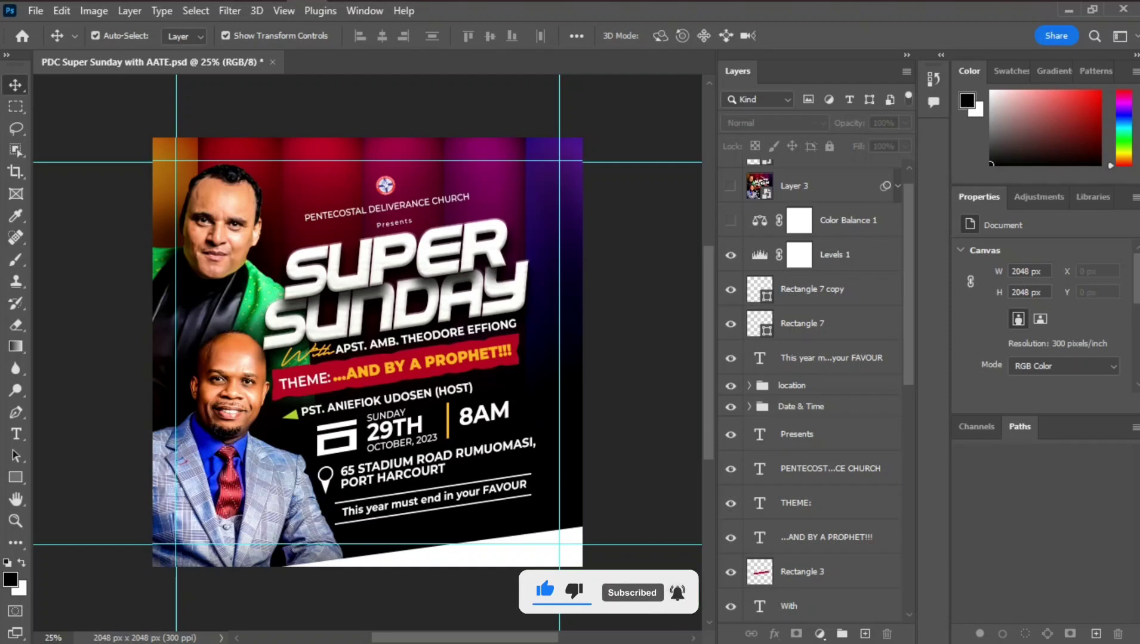
Show the Color Balance 1 adjustment layer and compare the flyer with and without it, leaving it on
click(731, 221)
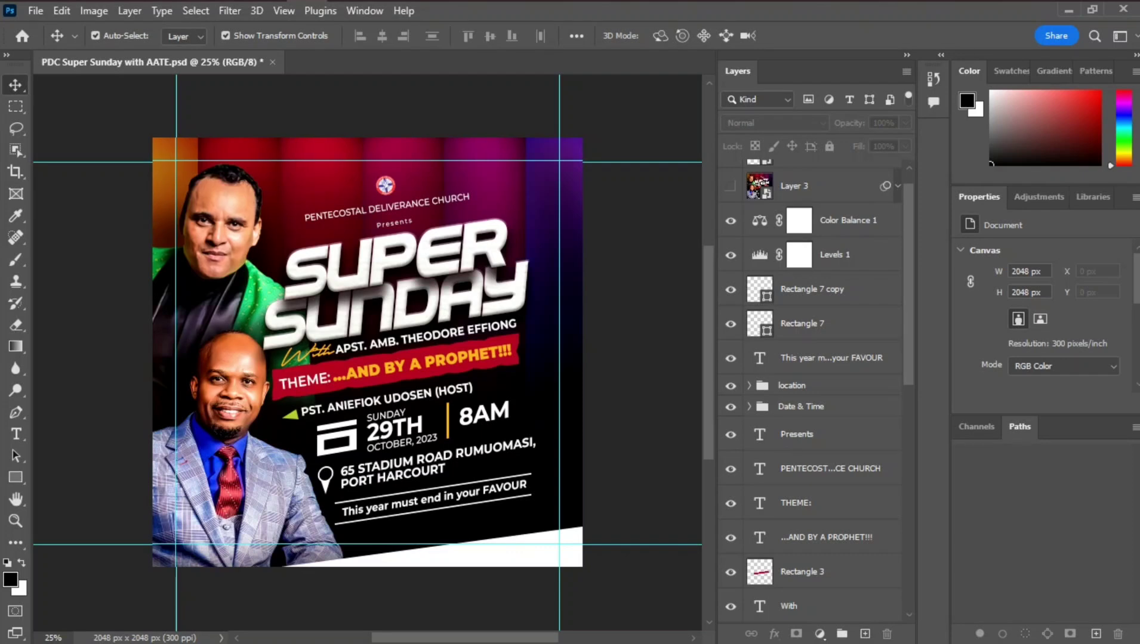
click(731, 221)
click(731, 221)
click(730, 221)
click(730, 221)
Expand Layer 3's smart filters, open its Camera Raw Filter and examine the Basic settings
click(897, 186)
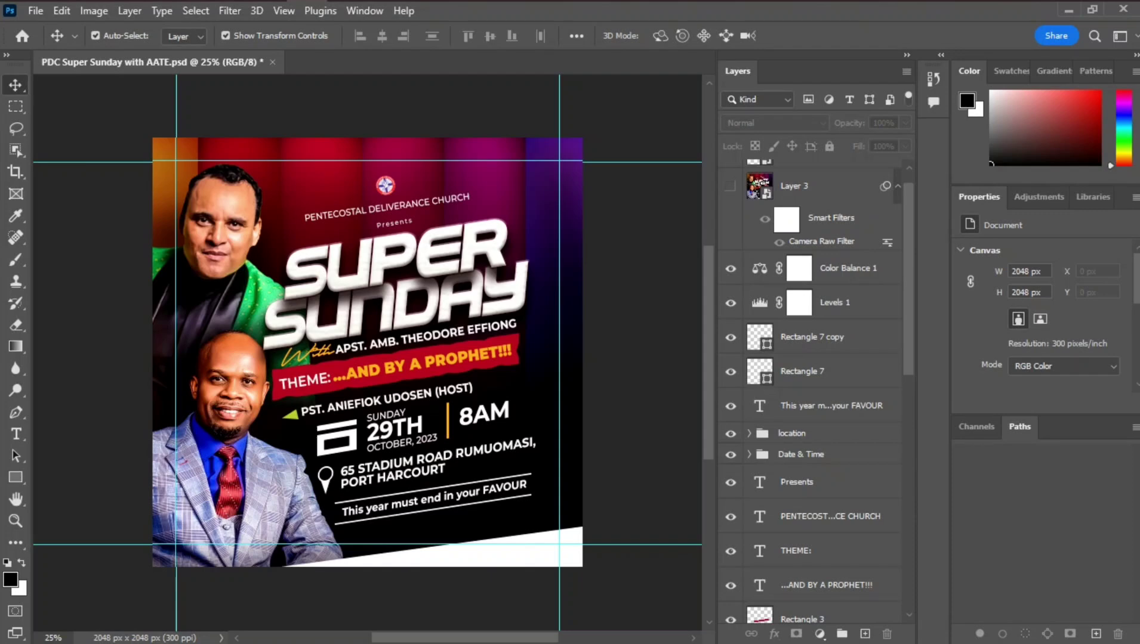
click(835, 186)
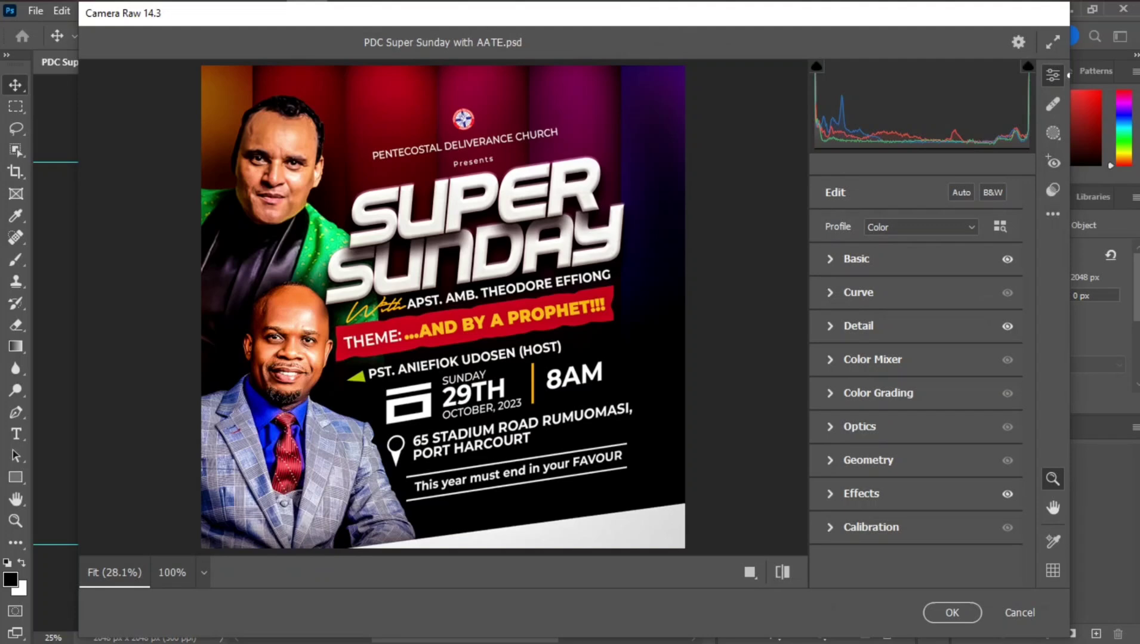
click(855, 259)
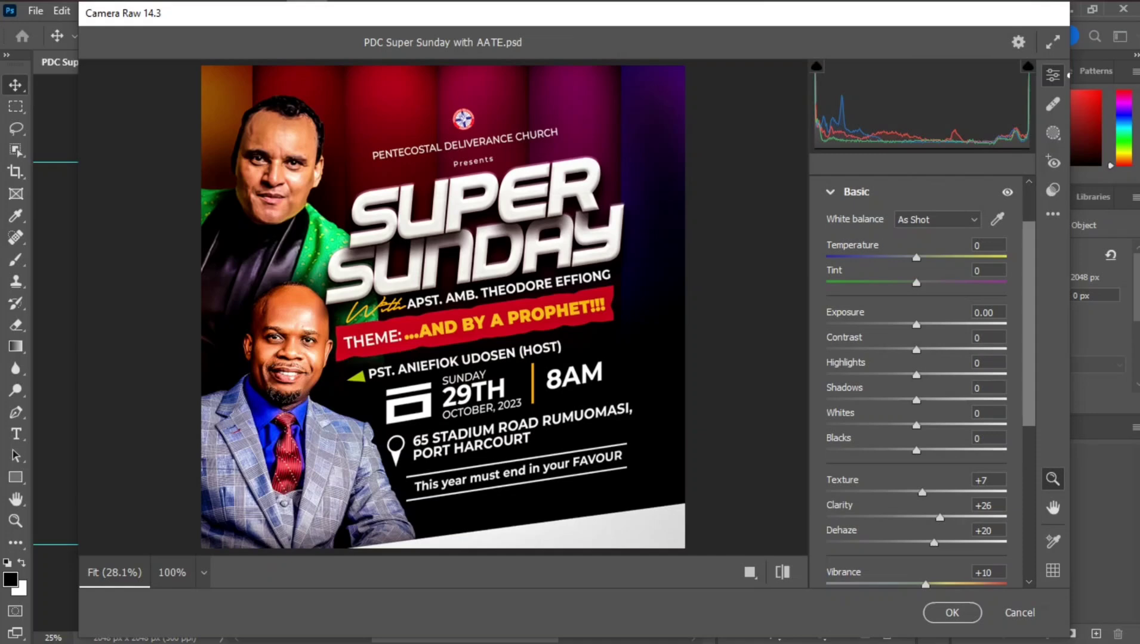
scroll(916, 382, down, 3)
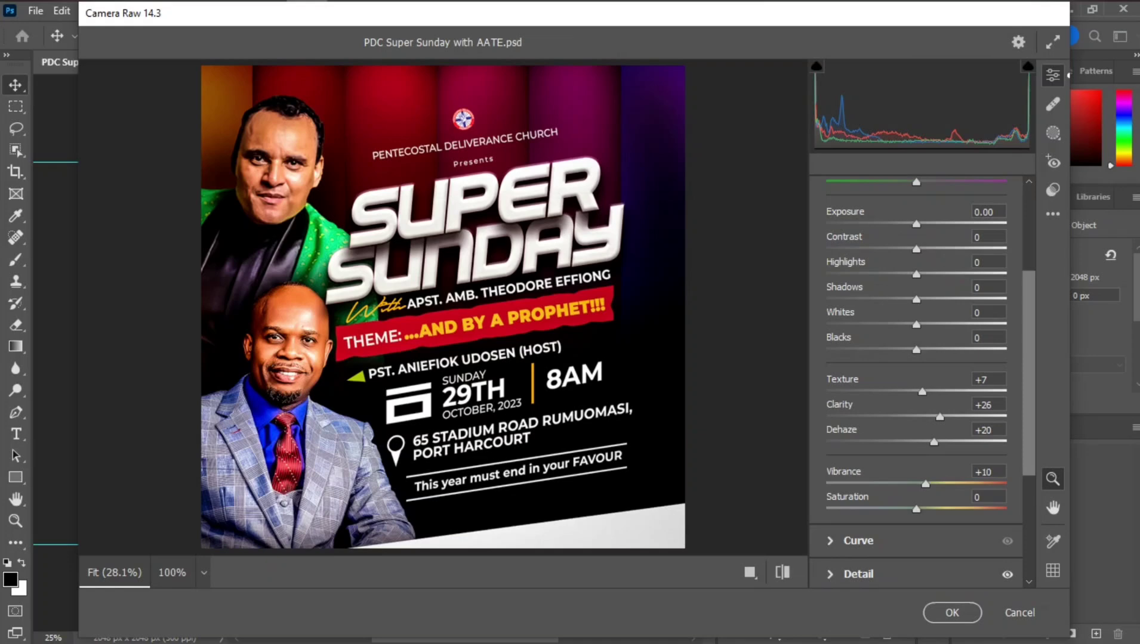
scroll(916, 358, up, 3)
scroll(915, 358, down, 5)
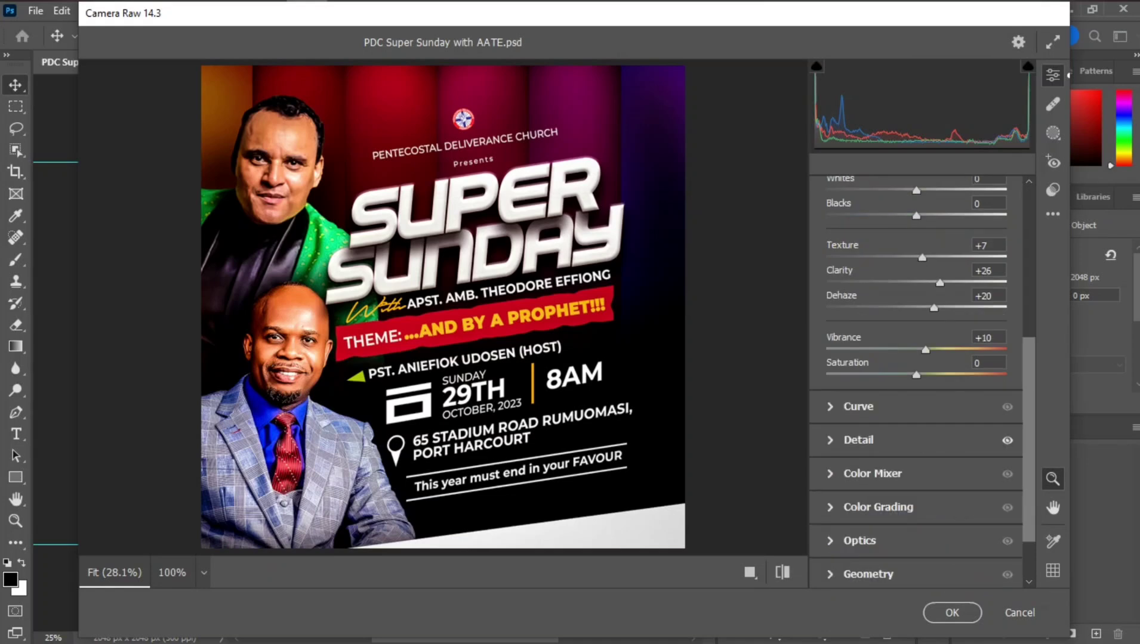
scroll(916, 358, up, 5)
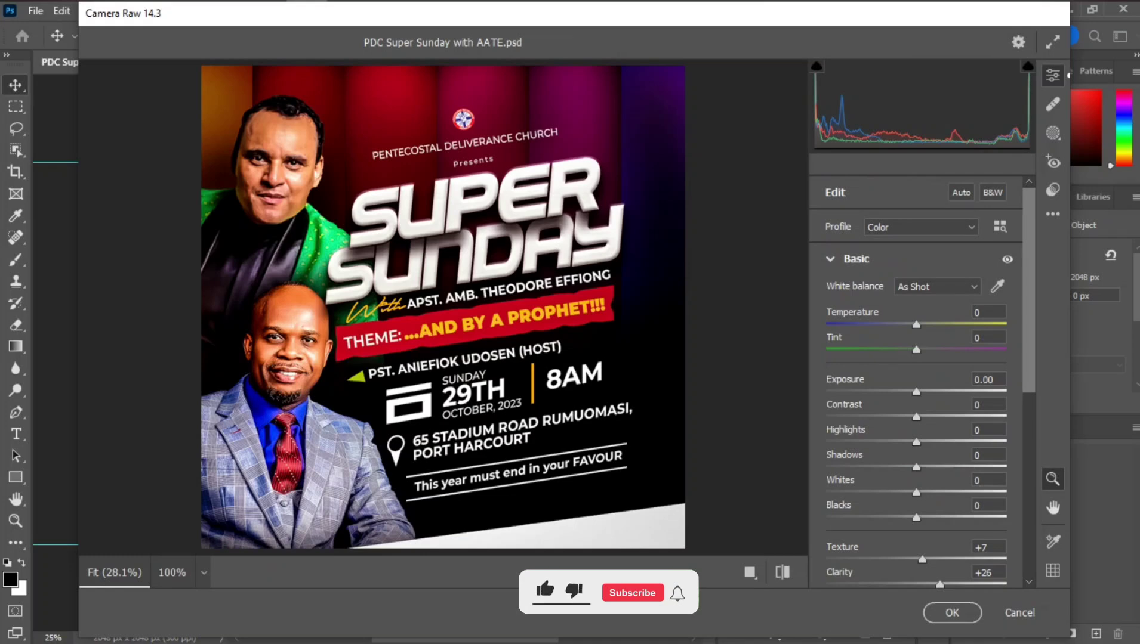
Examine the sharpening and noise reduction values in the Camera Raw Detail settings
click(830, 259)
click(830, 326)
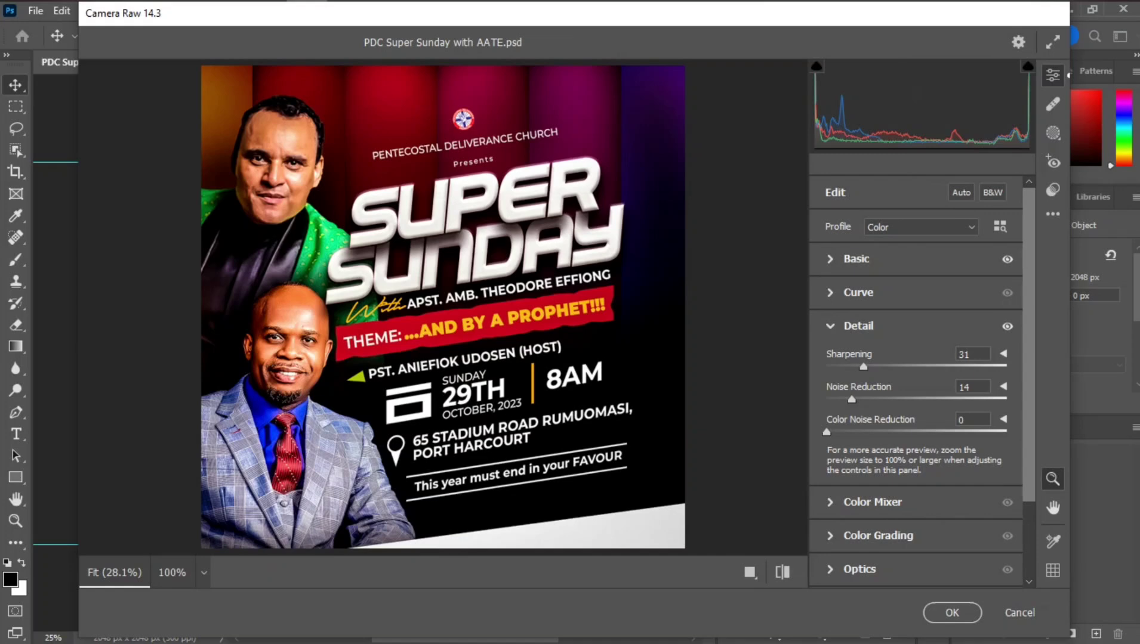
click(831, 327)
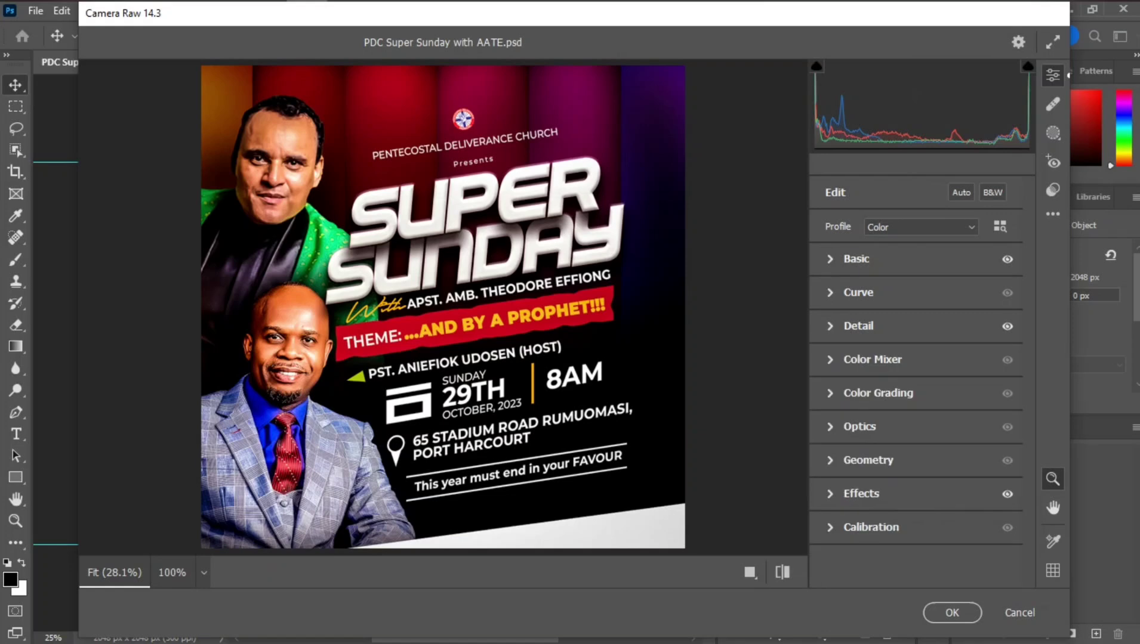
Try a Vignetting of -81 in the Camera Raw Effects settings, and dismiss the filter without keeping changes
click(830, 493)
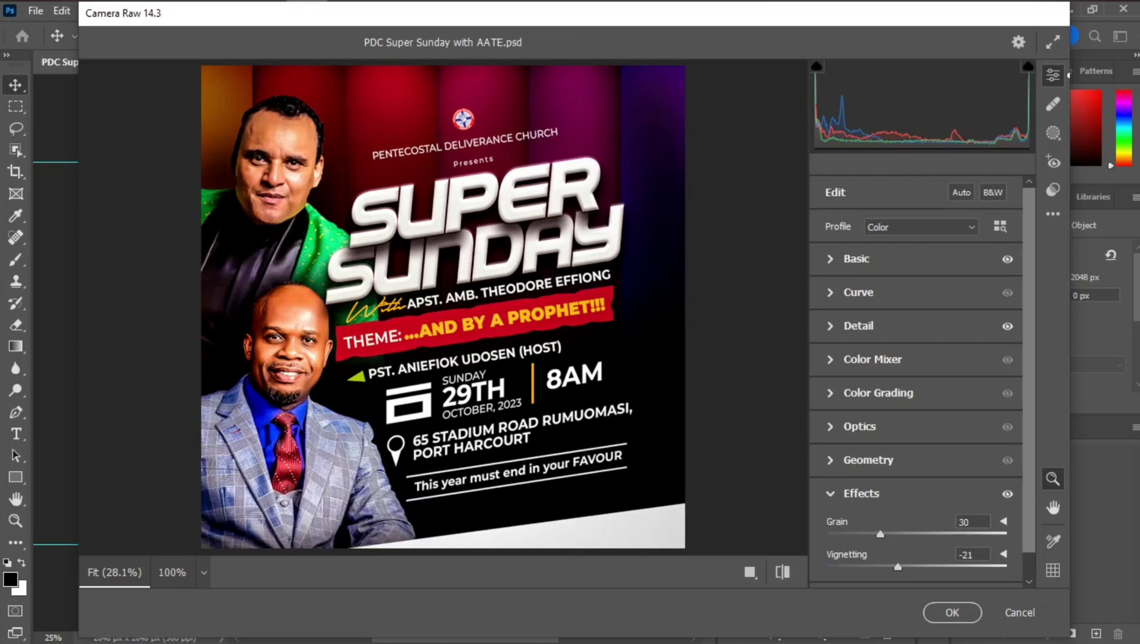
drag(898, 567, 843, 567)
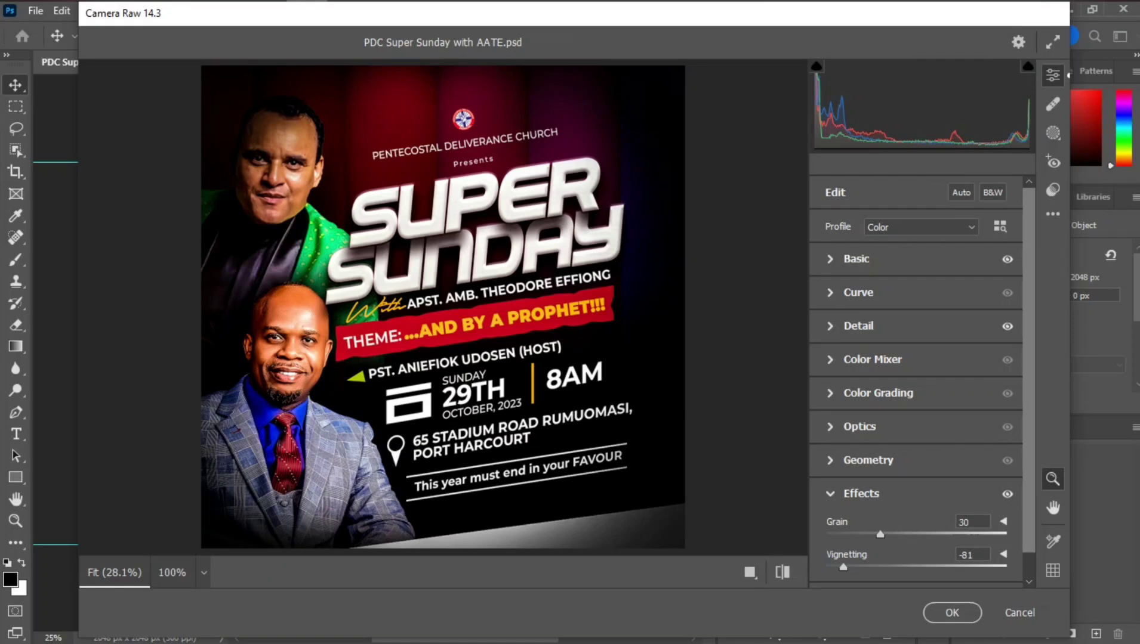
click(831, 494)
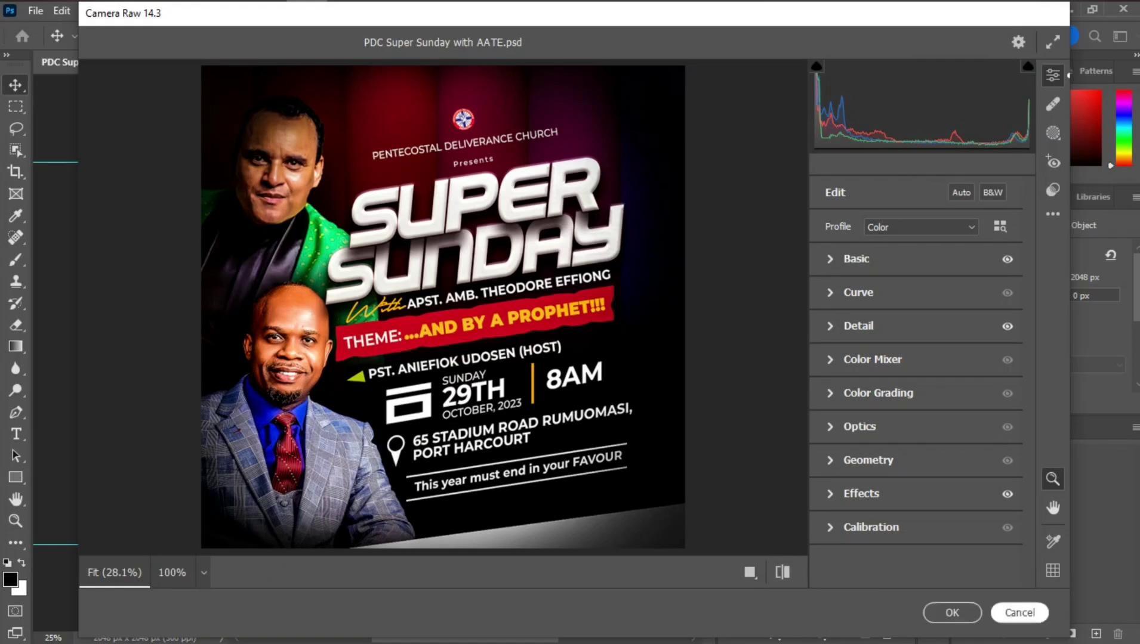
click(1019, 613)
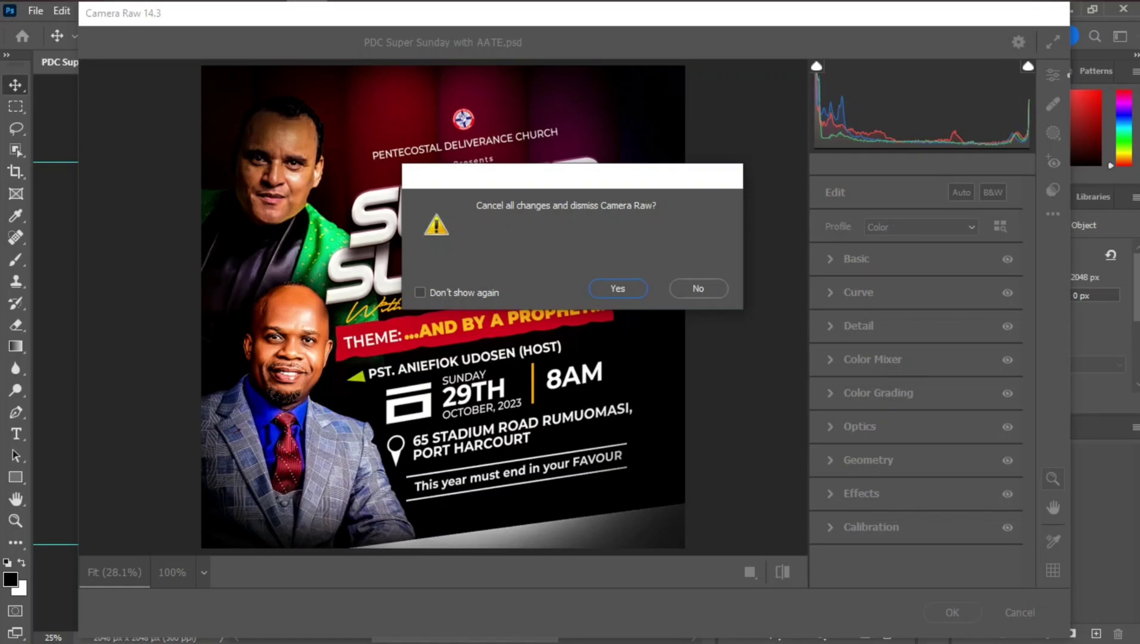
key(Return)
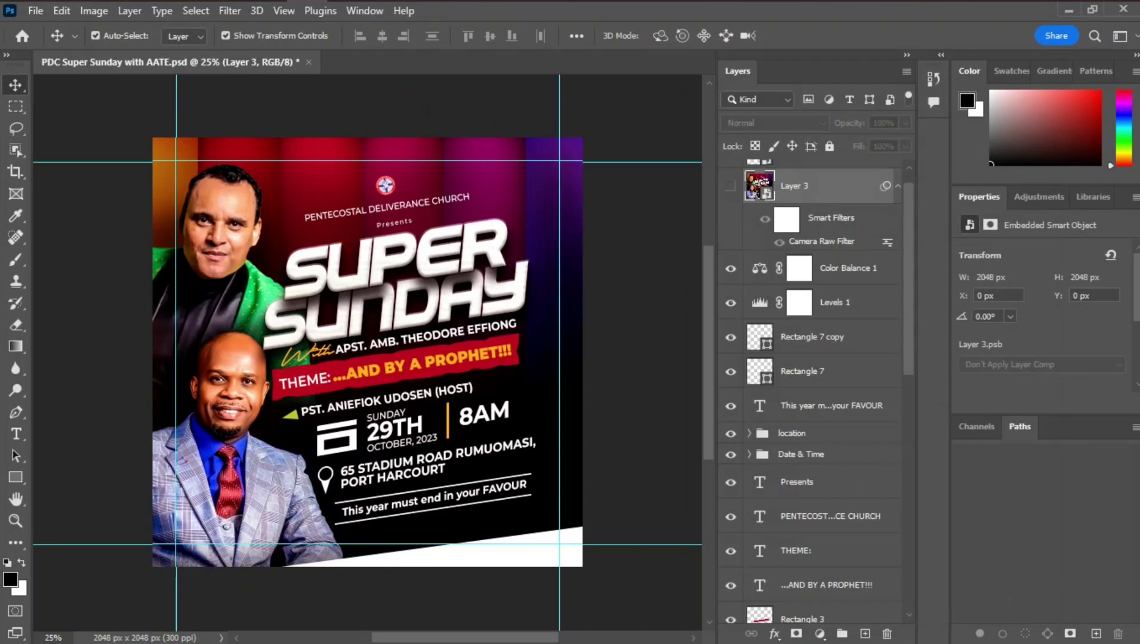
Show the Camera Raw-filtered Layer 3 and compare the flyer with and without it, leaving it on
scroll(367, 353, down, 4)
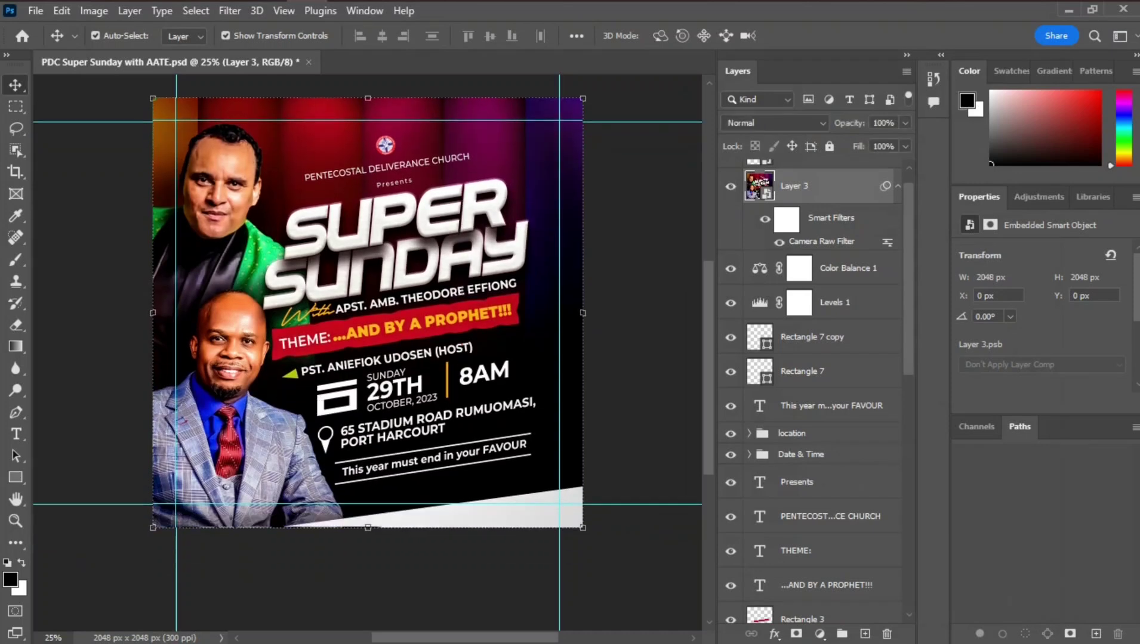
scroll(368, 352, up, 3)
click(730, 187)
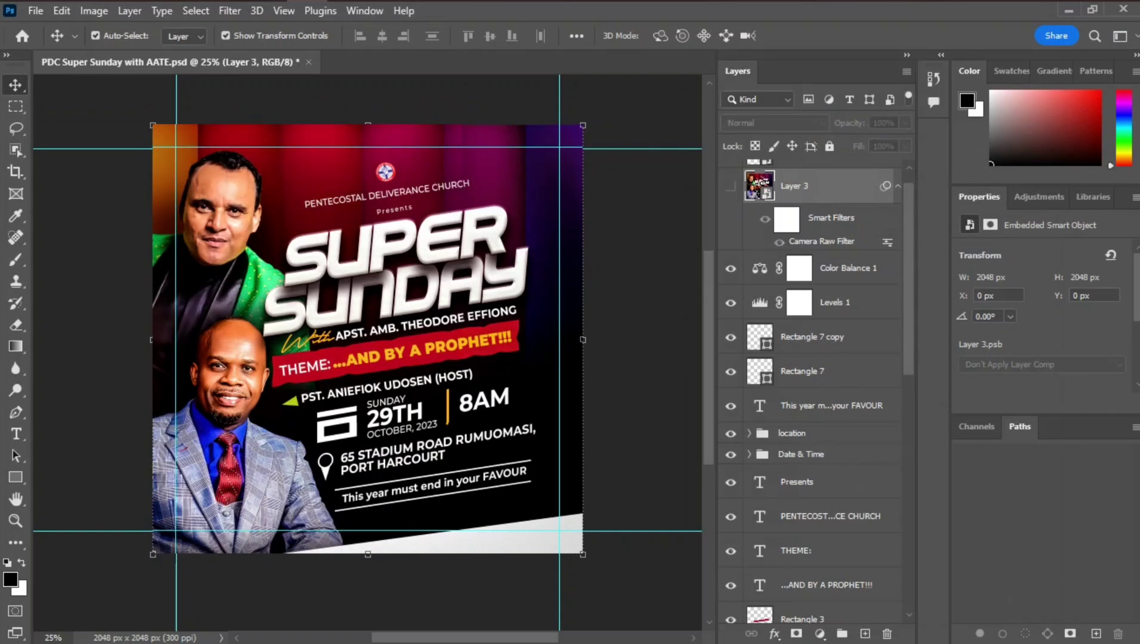
click(730, 186)
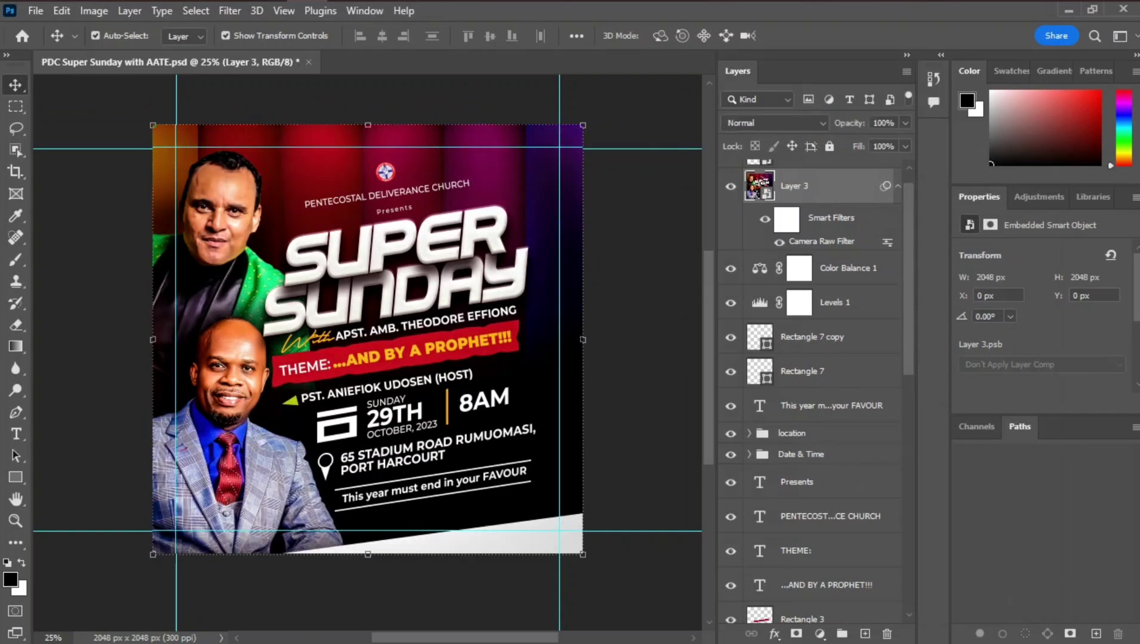